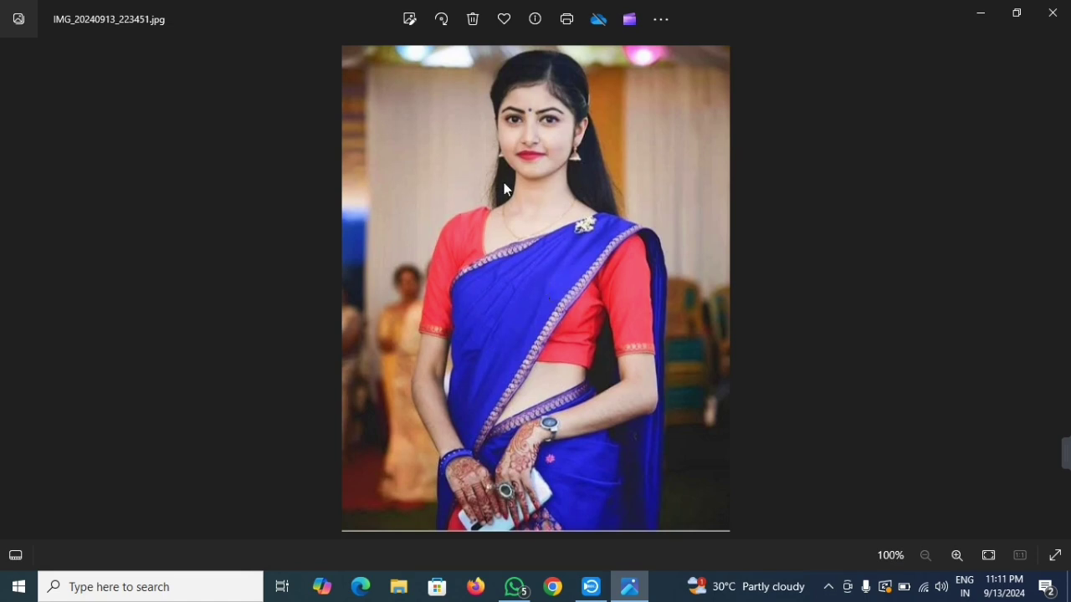
Step: Zoom and pan around the saree portrait in Photos to inspect it up close
{"action": "scroll", "coordinate": [503, 189], "scroll_direction": "up", "scroll_amount": 2}
{"action": "scroll", "coordinate": [504, 188], "scroll_direction": "up", "scroll_amount": 3}
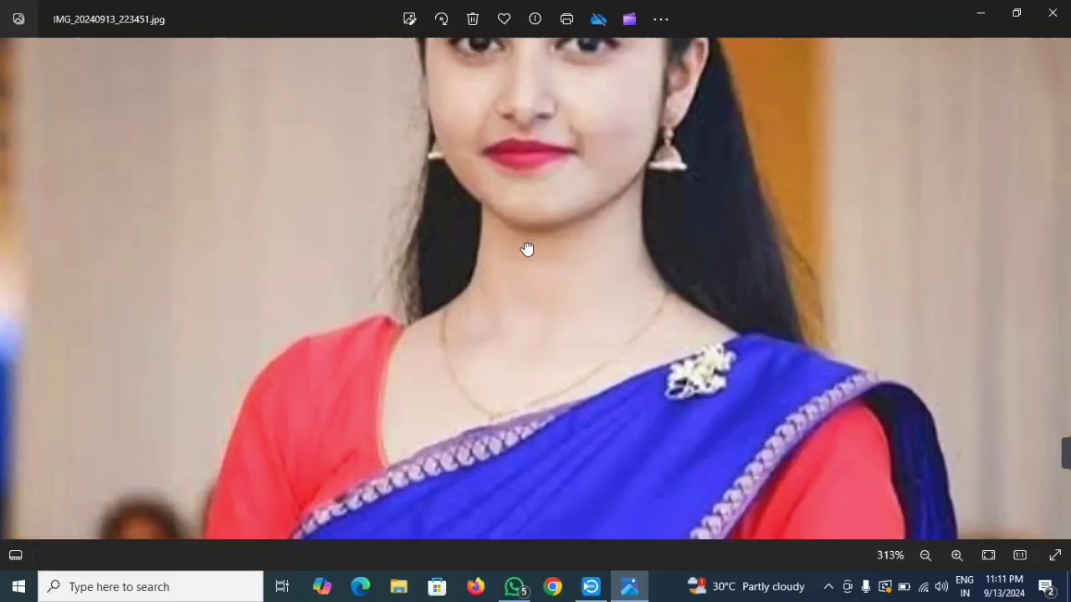
{"action": "scroll", "coordinate": [525, 260], "scroll_direction": "down", "scroll_amount": 2}
{"action": "scroll", "coordinate": [524, 266], "scroll_direction": "down", "scroll_amount": 2}
{"action": "scroll", "coordinate": [519, 271], "scroll_direction": "down", "scroll_amount": 1}
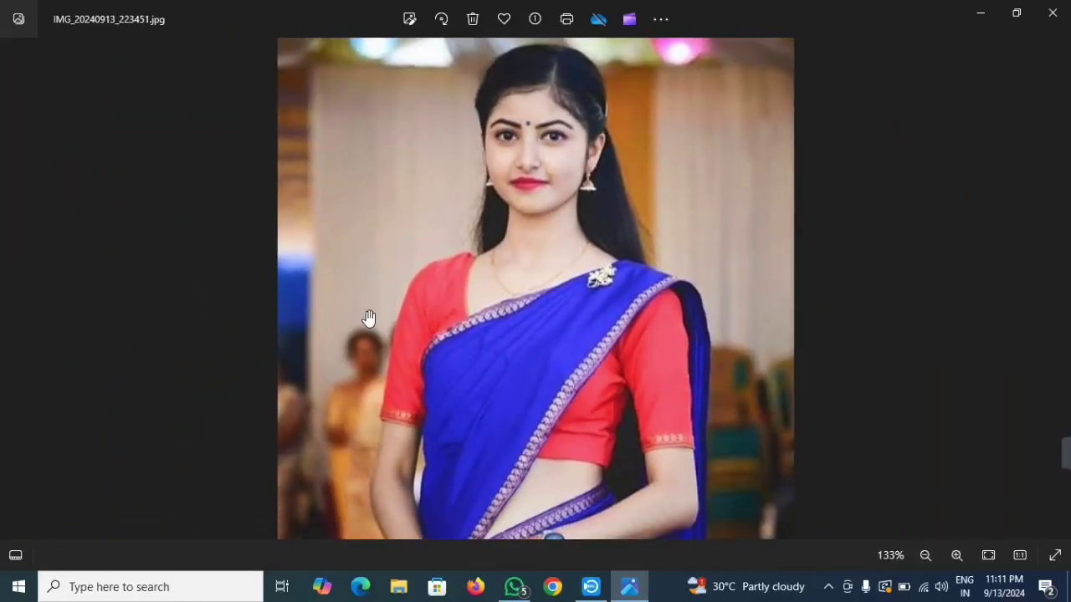
{"action": "left_click_drag", "start_coordinate": [399, 376], "coordinate": [592, 214]}
{"action": "scroll", "coordinate": [594, 215], "scroll_direction": "up", "scroll_amount": 1}
{"action": "scroll", "coordinate": [545, 249], "scroll_direction": "up", "scroll_amount": 3}
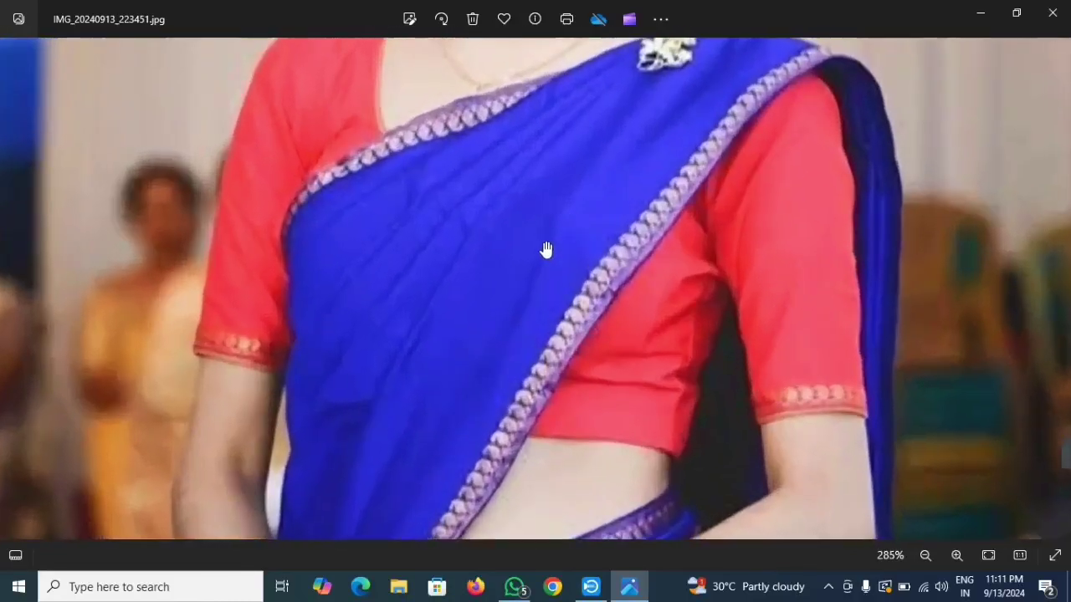
{"action": "scroll", "coordinate": [535, 276], "scroll_direction": "down", "scroll_amount": 5}
{"action": "scroll", "coordinate": [522, 315], "scroll_direction": "down", "scroll_amount": 1}
{"action": "scroll", "coordinate": [539, 120], "scroll_direction": "up", "scroll_amount": 1}
{"action": "scroll", "coordinate": [537, 132], "scroll_direction": "up", "scroll_amount": 2}
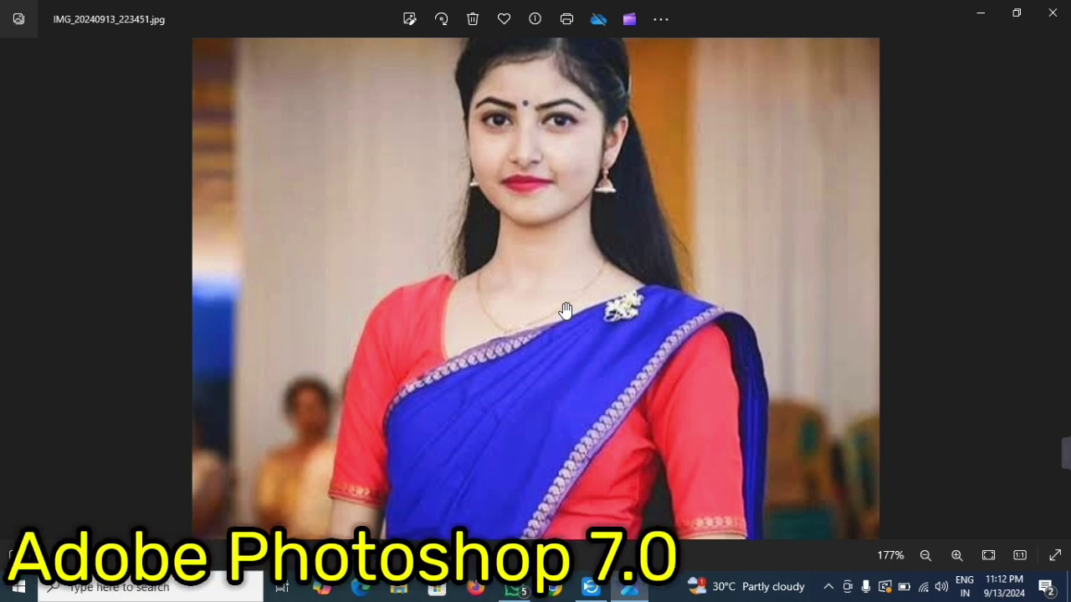
Step: Hide the photo viewer with Win+D and launch Adobe Photoshop 7.0 from its desktop icon
{"action": "key", "text": "super+d"}
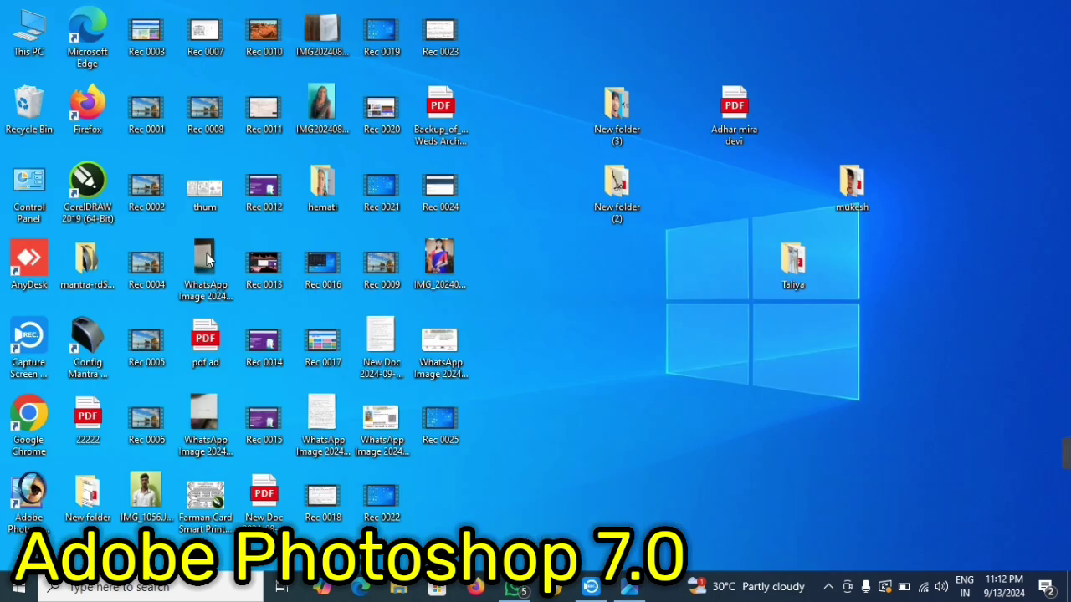
{"action": "double_click", "coordinate": [32, 488]}
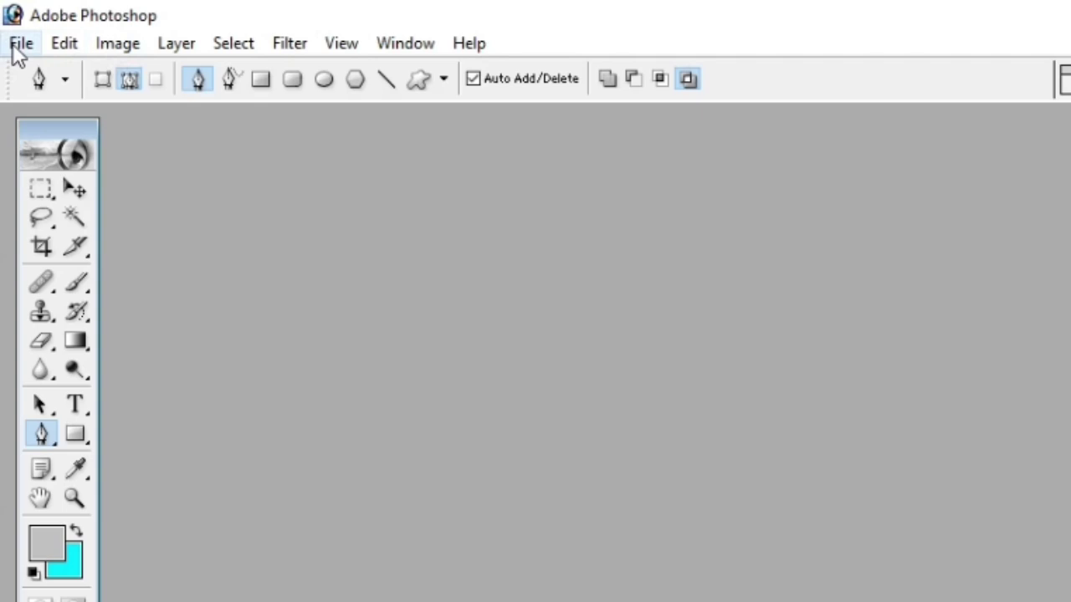
Step: Open IMG_20240913_223451.jpg from the Desktop via File > Open
{"action": "left_click", "coordinate": [21, 46]}
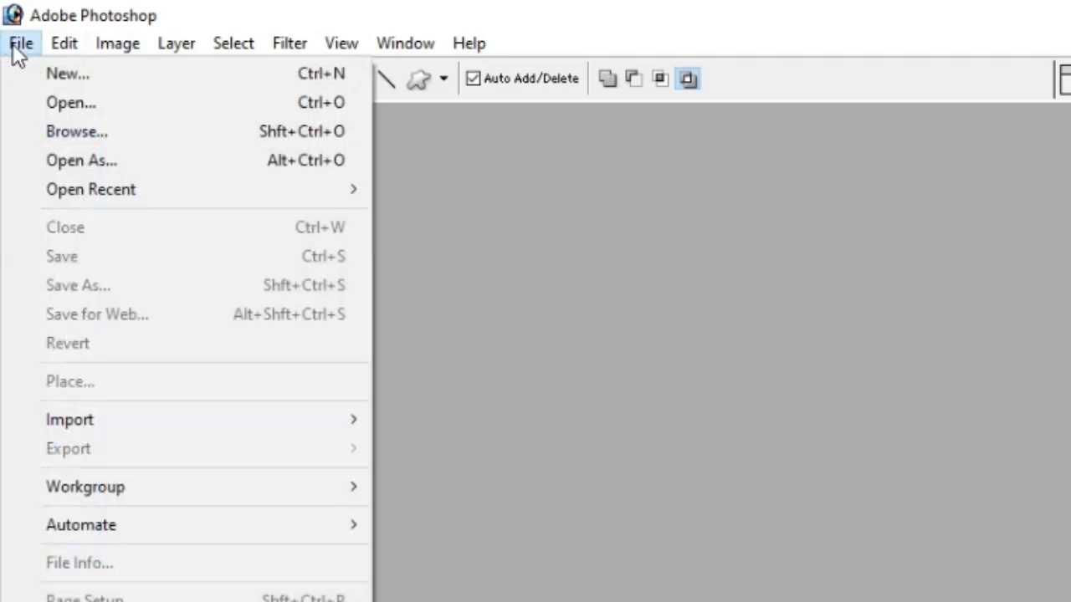
{"action": "left_click", "coordinate": [67, 103]}
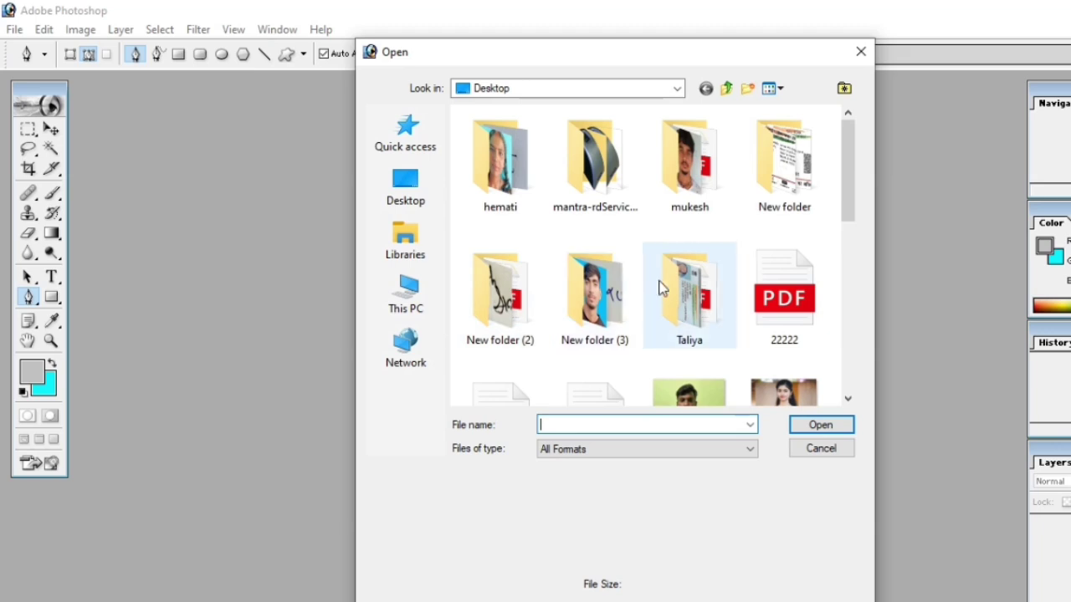
{"action": "scroll", "coordinate": [656, 285], "scroll_direction": "down", "scroll_amount": 5}
{"action": "scroll", "coordinate": [655, 285], "scroll_direction": "up", "scroll_amount": 5}
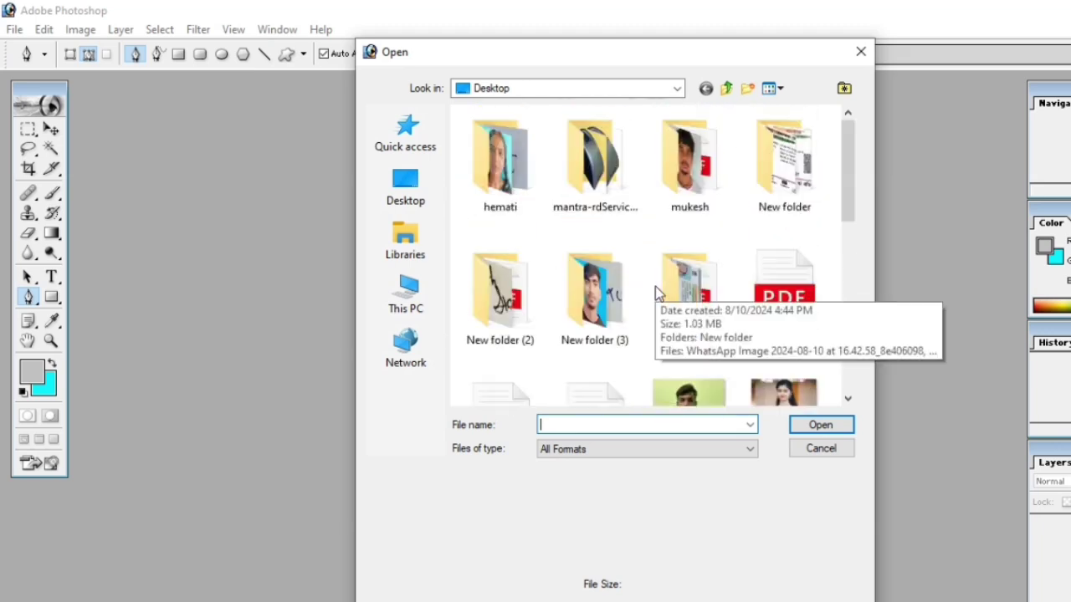
{"action": "scroll", "coordinate": [655, 286], "scroll_direction": "down", "scroll_amount": 2}
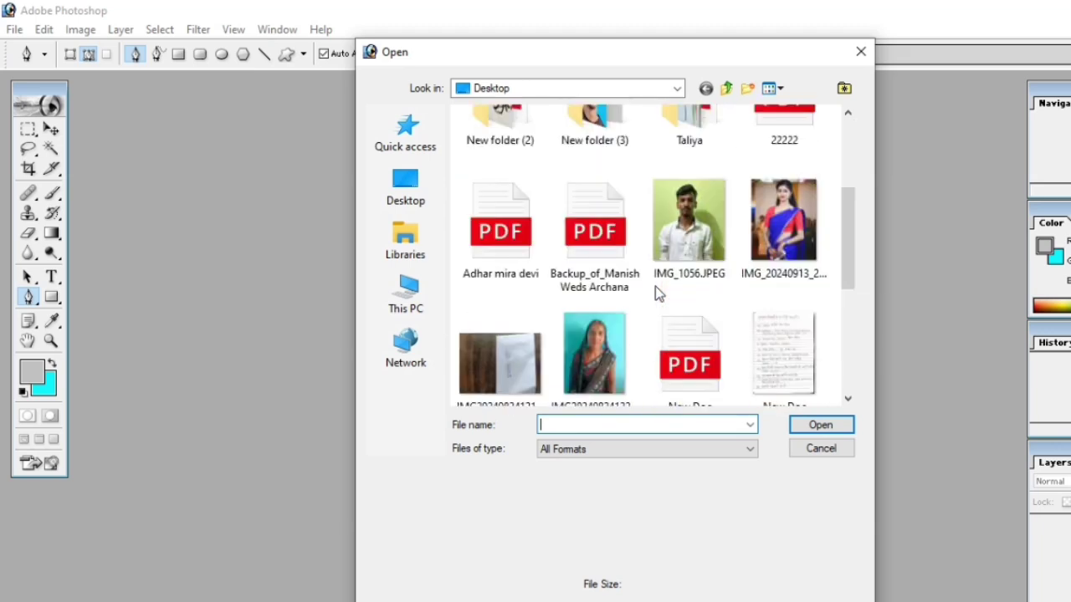
{"action": "left_click", "coordinate": [790, 246]}
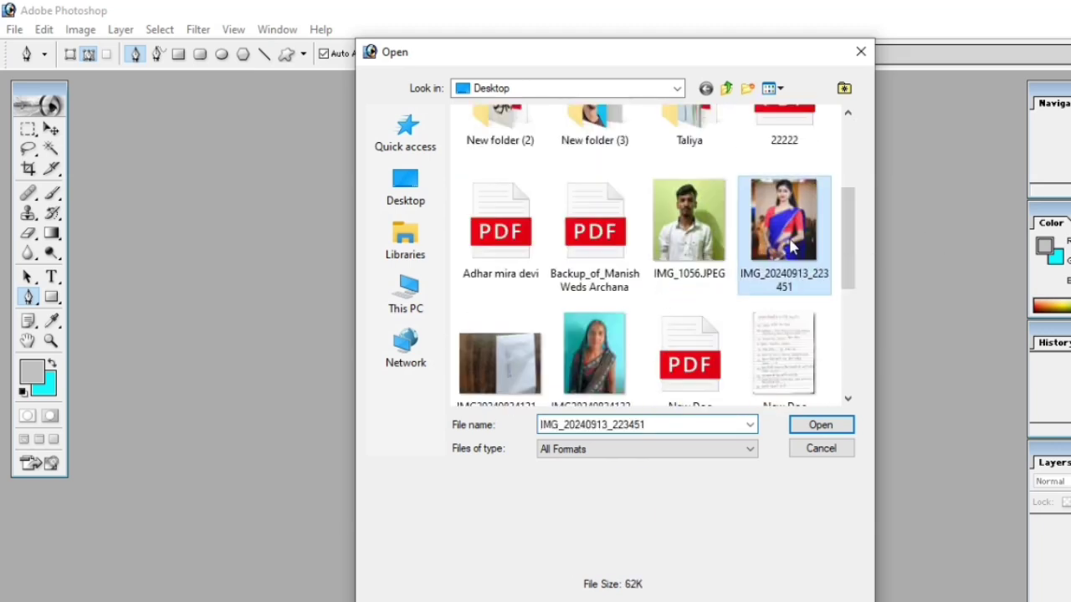
{"action": "left_click", "coordinate": [821, 426]}
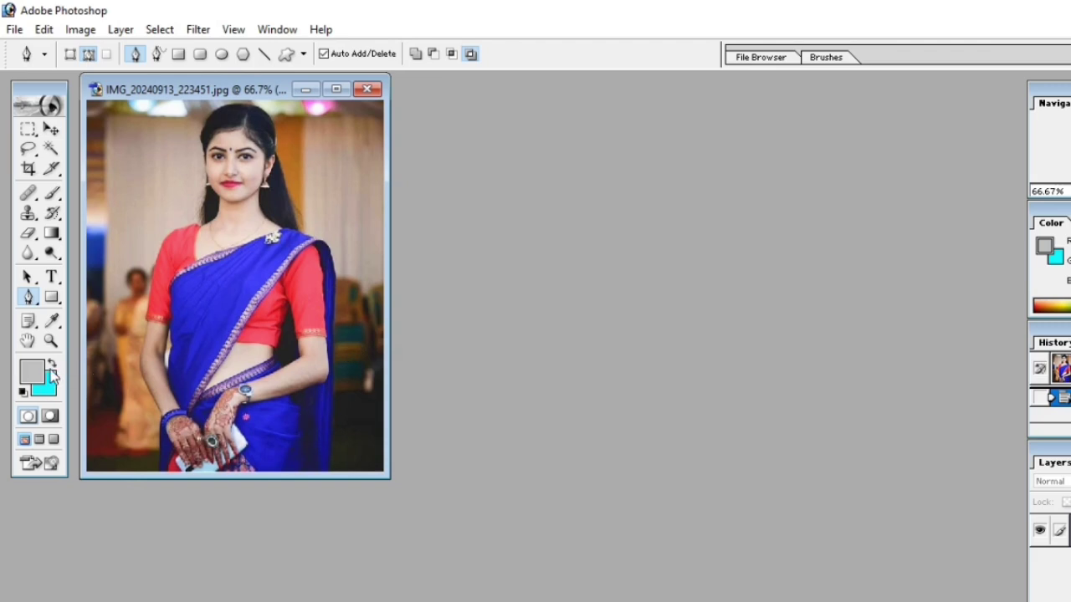
Step: Maximize the portrait window and toggle the Tools panel off and back on
{"action": "left_click", "coordinate": [335, 88]}
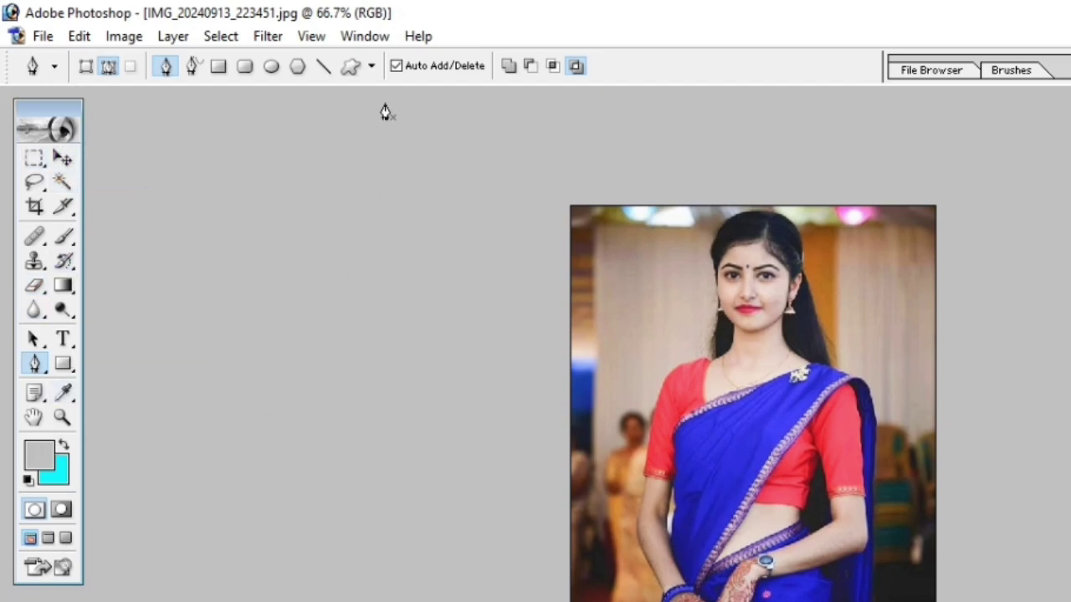
{"action": "left_click", "coordinate": [376, 39]}
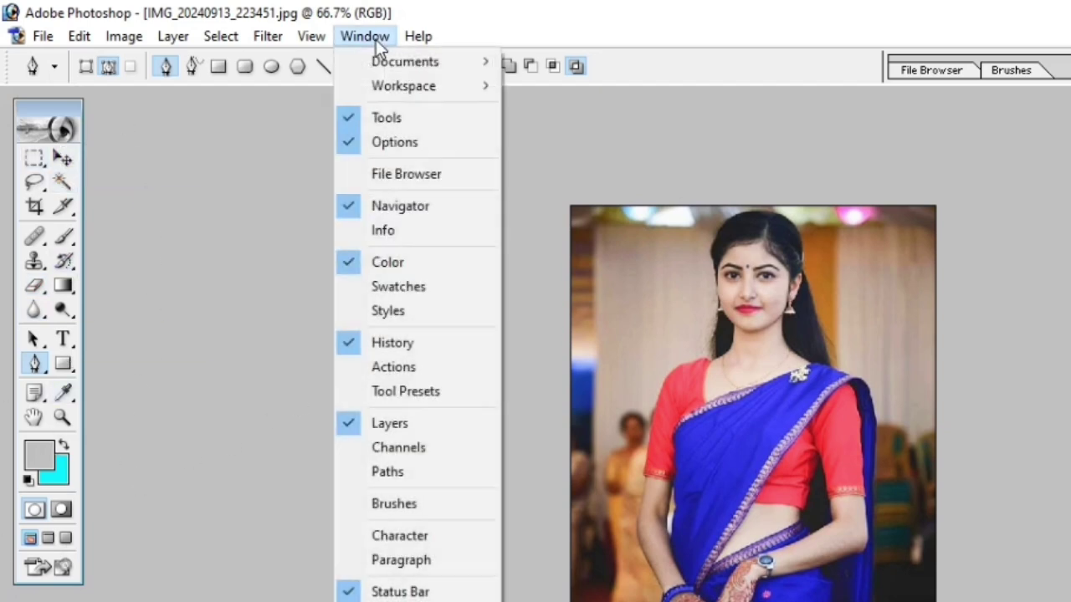
{"action": "left_click", "coordinate": [348, 121]}
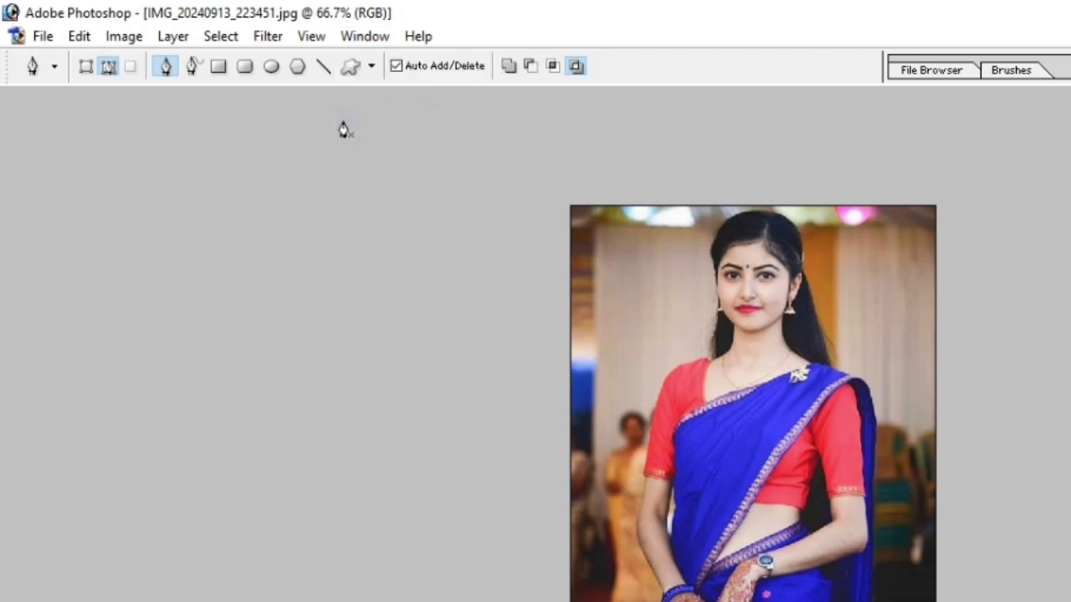
{"action": "left_click", "coordinate": [374, 38]}
{"action": "left_click", "coordinate": [358, 117]}
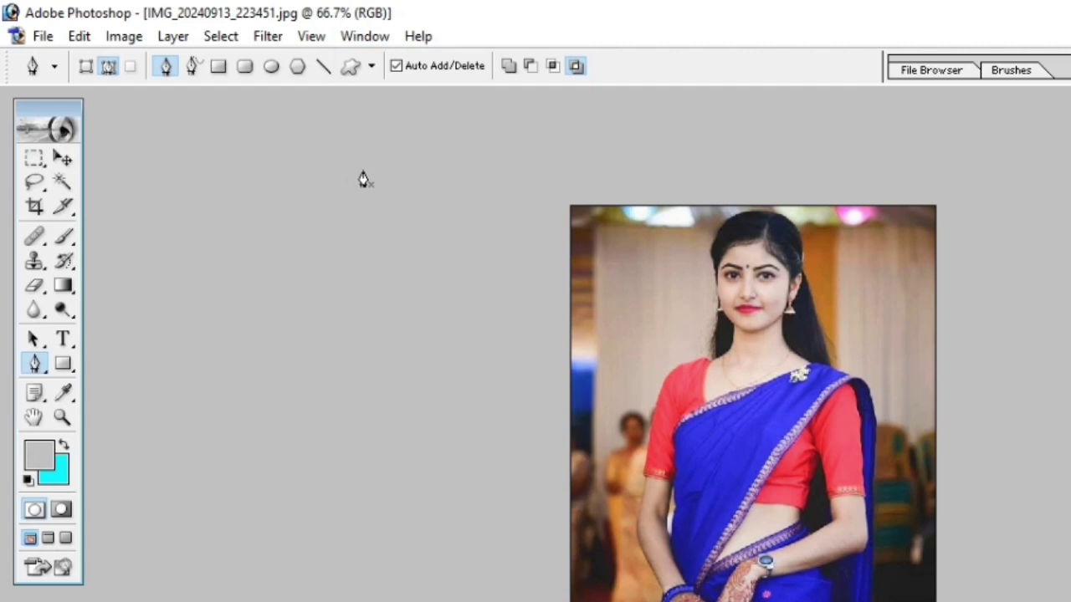
Step: Crop a head-and-shoulders frame at 3 cm × 3.8 cm, 300 pixels/inch
{"action": "left_click", "coordinate": [36, 209]}
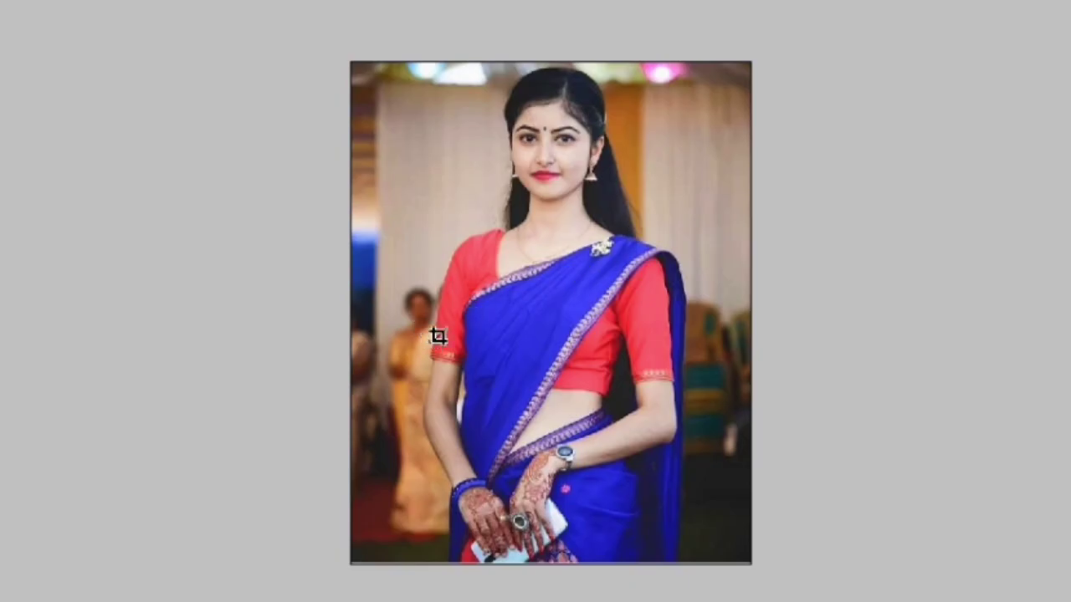
{"action": "left_click_drag", "start_coordinate": [430, 342], "coordinate": [913, 60]}
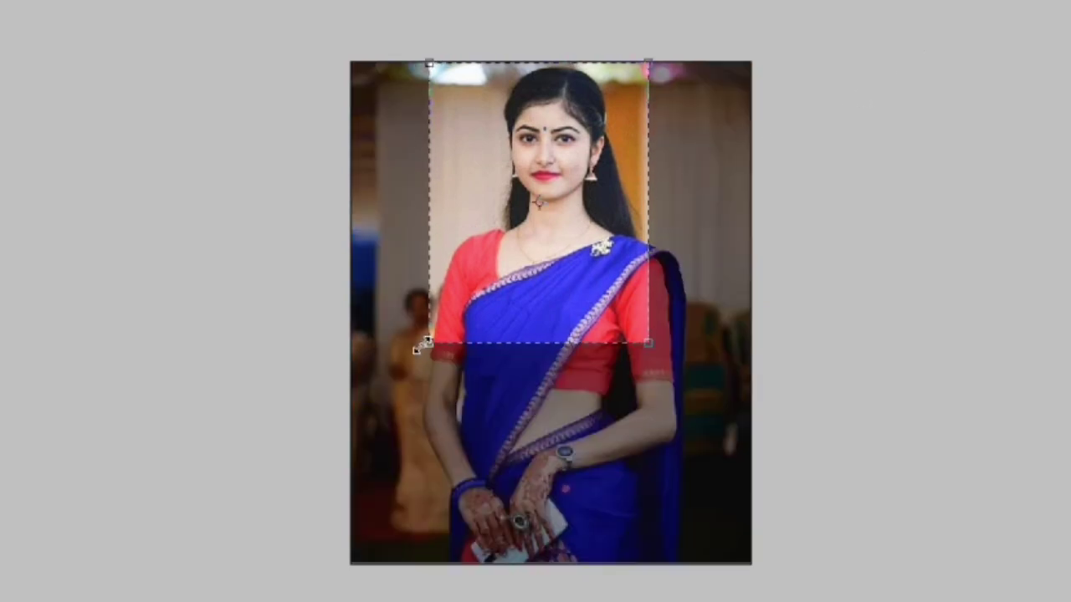
{"action": "left_click_drag", "start_coordinate": [425, 343], "coordinate": [450, 314]}
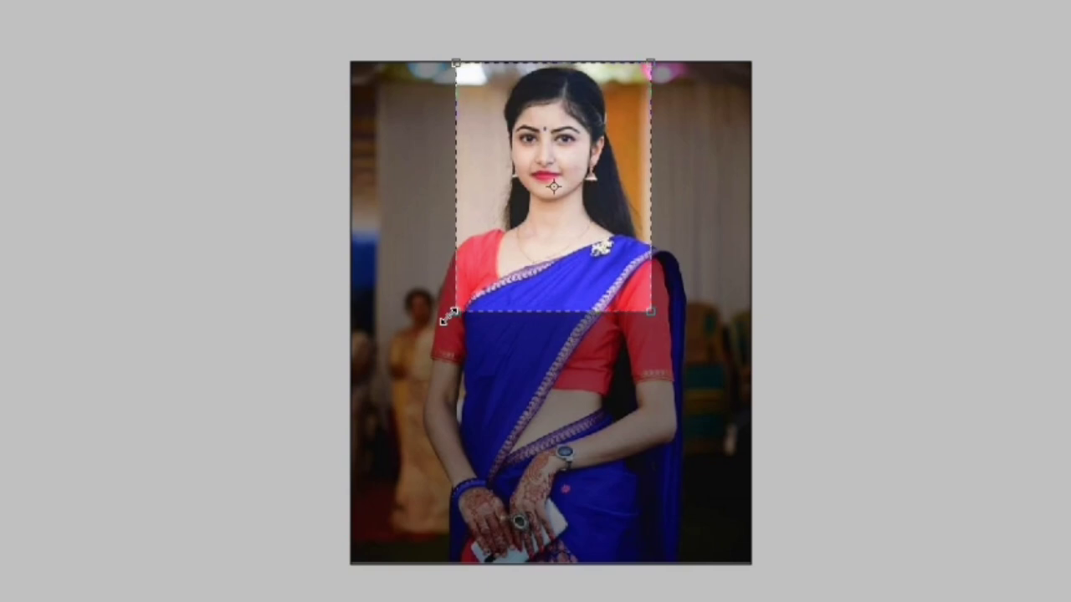
{"action": "key", "text": "Return"}
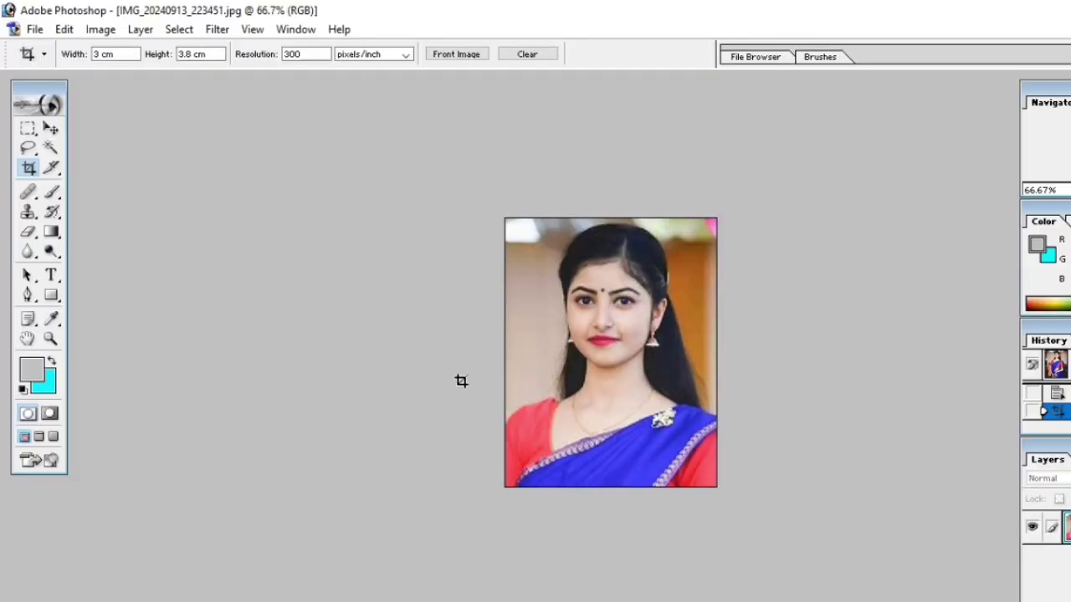
Step: Apply Levels with input values 9, 1.15 and 255 to brighten the cropped portrait
{"action": "key", "text": "l"}
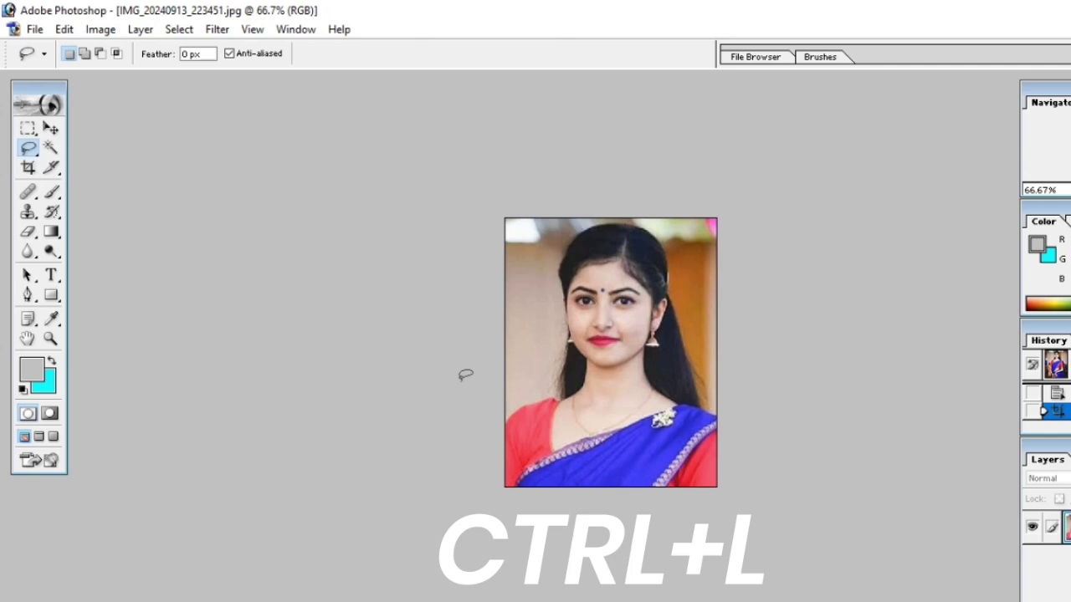
{"action": "key", "text": "ctrl+l"}
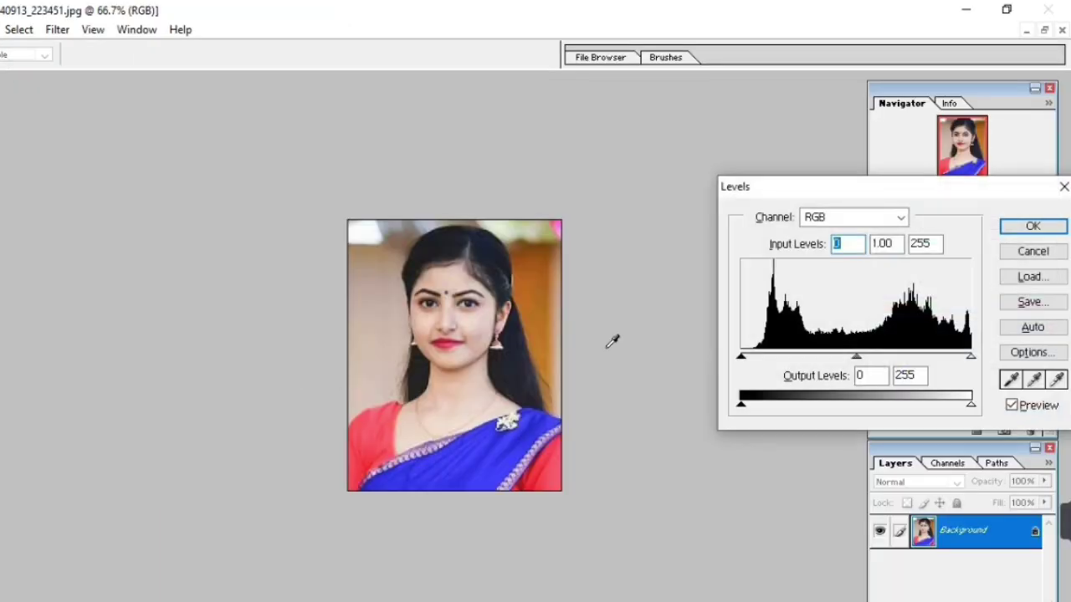
{"action": "mouse_move", "coordinate": [741, 357]}
{"action": "left_mouse_down"}
{"action": "mouse_move", "coordinate": [758, 357]}
{"action": "mouse_move", "coordinate": [750, 366]}
{"action": "left_mouse_up"}
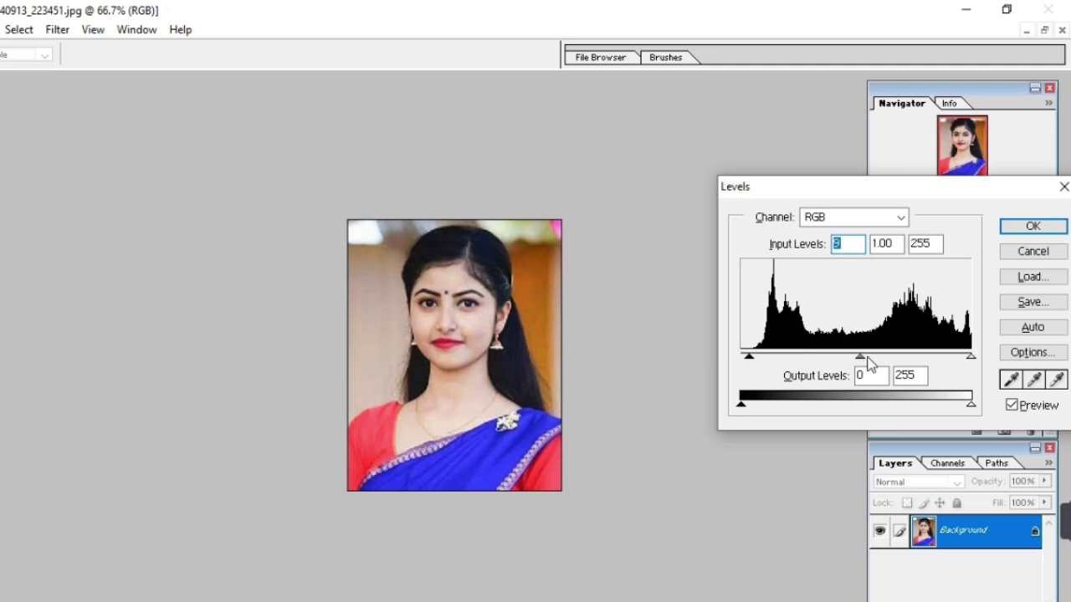
{"action": "left_click_drag", "start_coordinate": [860, 358], "coordinate": [849, 357]}
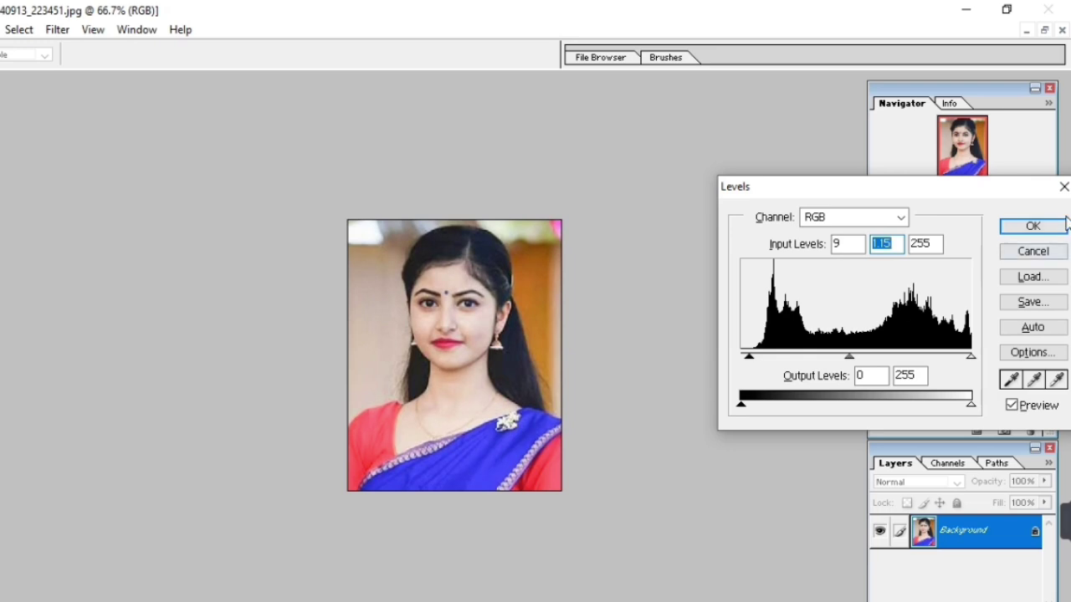
{"action": "left_click", "coordinate": [1037, 227]}
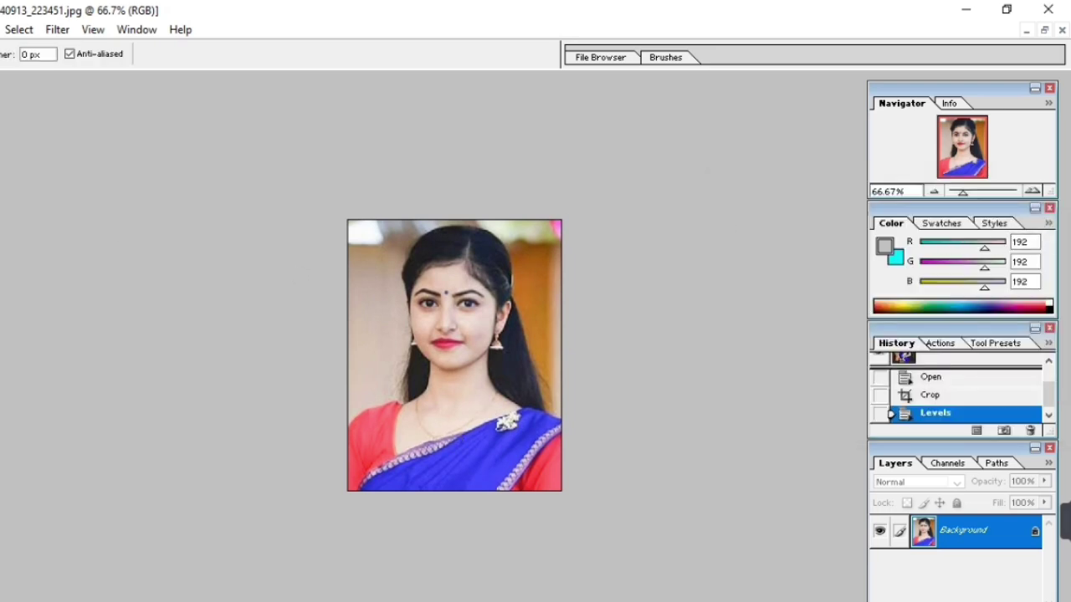
{"action": "key", "text": "v"}
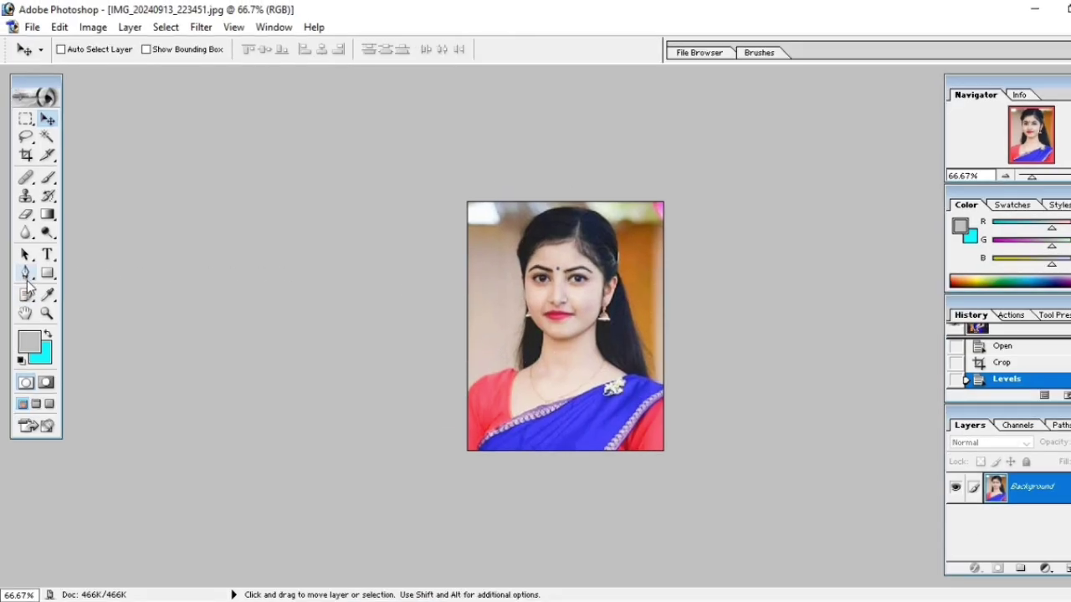
Step: Select the Pen tool in Paths mode and zoom in on the shoulder area
{"action": "left_click", "coordinate": [19, 257]}
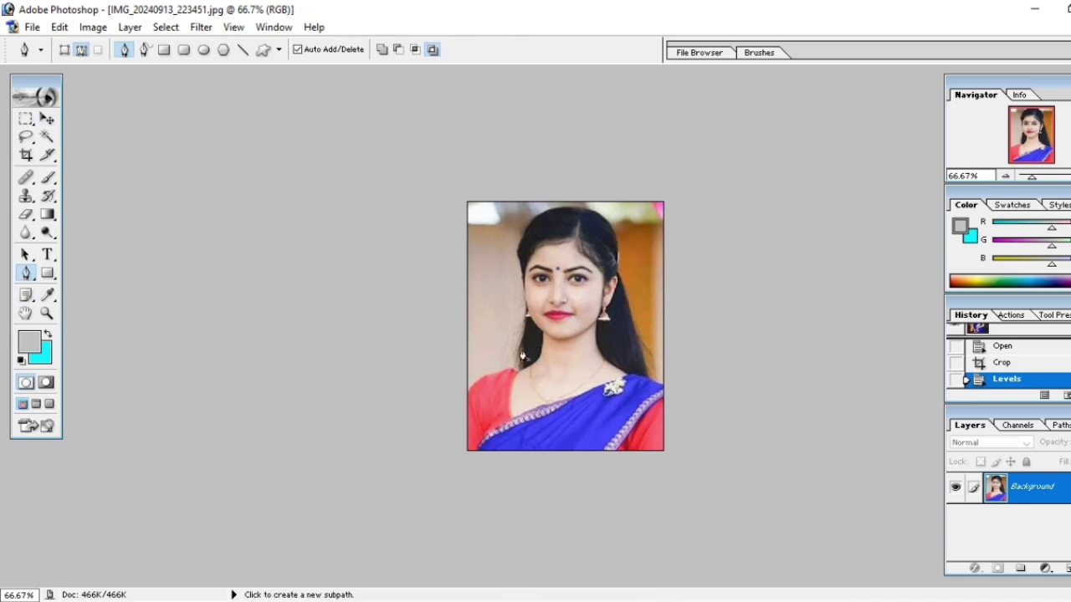
{"action": "left_click", "coordinate": [454, 373], "text": "ctrl"}
{"action": "left_click", "coordinate": [454, 374], "text": "ctrl"}
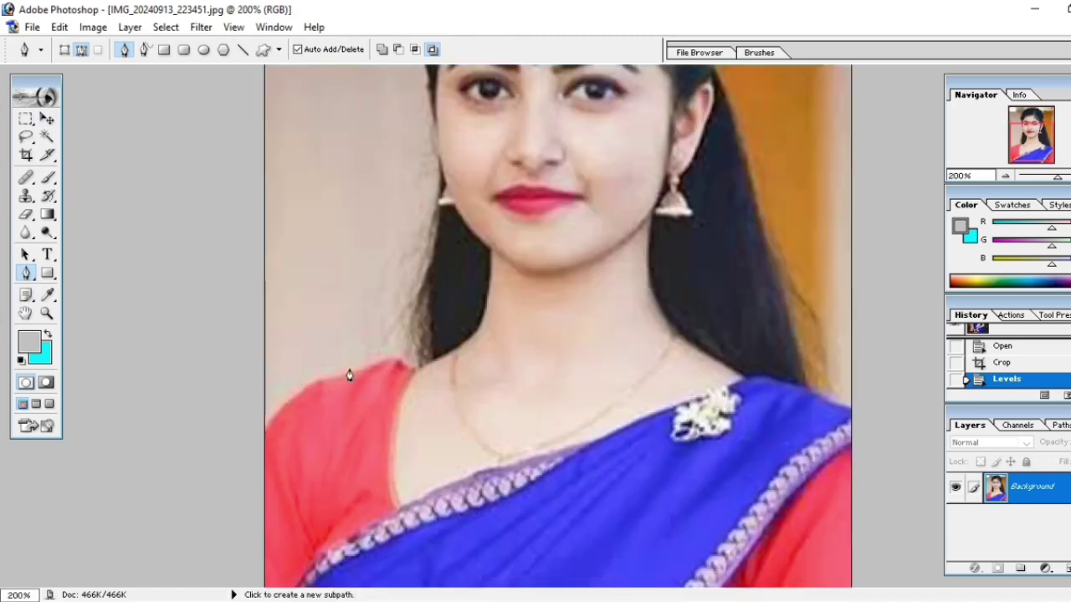
{"action": "left_click", "coordinate": [265, 432]}
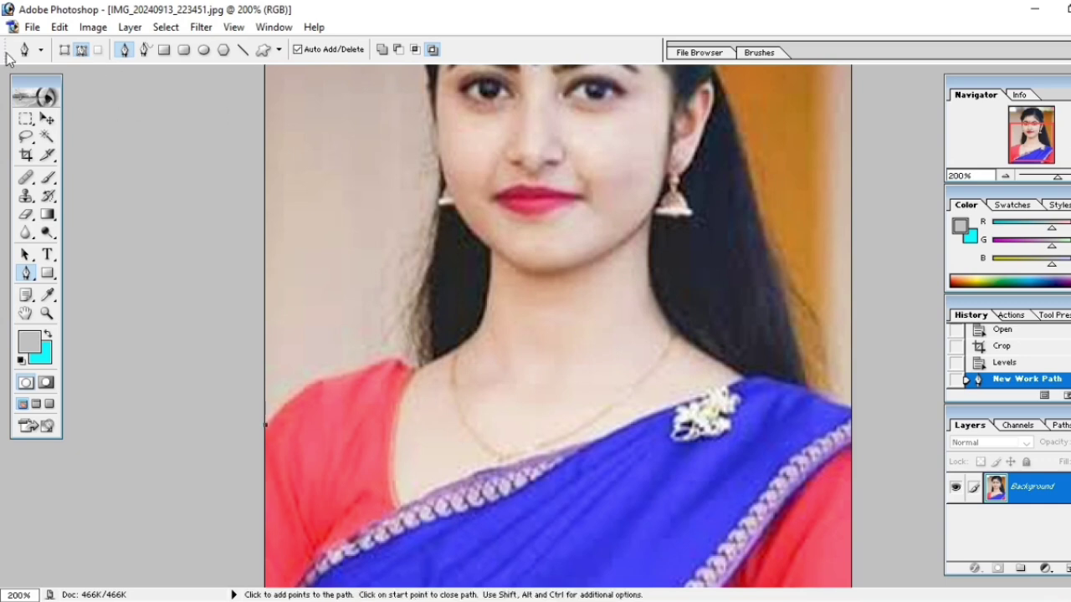
{"action": "left_click", "coordinate": [64, 49]}
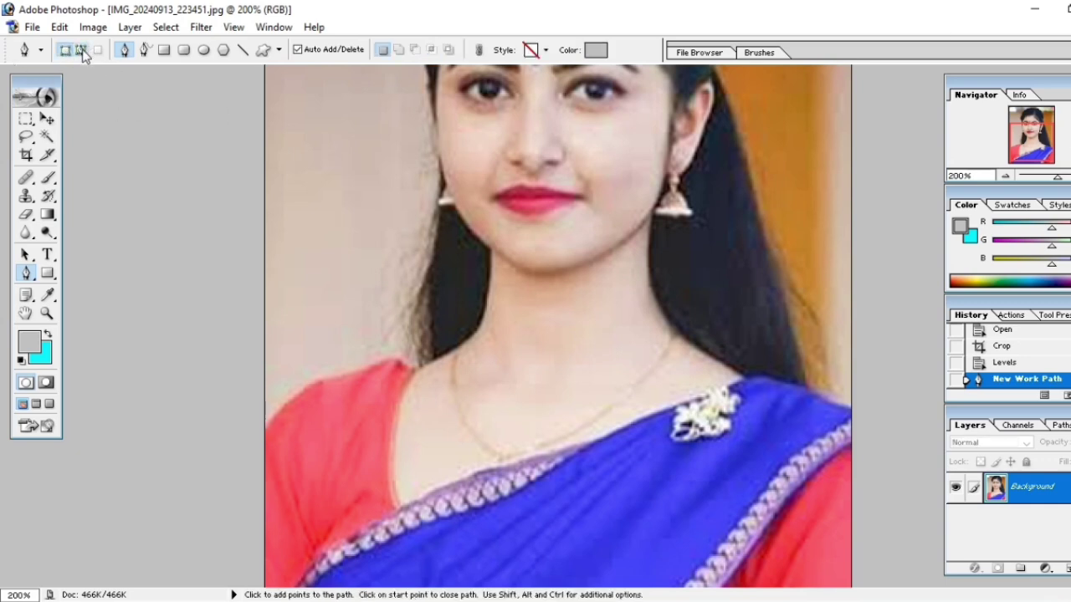
{"action": "left_click", "coordinate": [81, 50]}
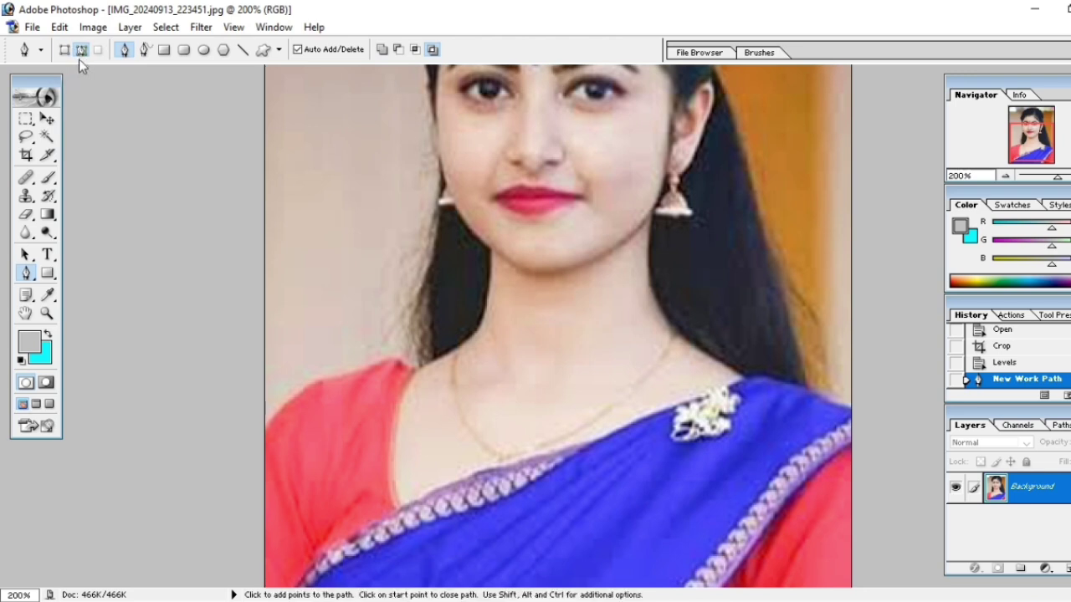
Step: Trace the path from the left shoulder past the neck and up the left hair edge
{"action": "left_click", "coordinate": [265, 427]}
{"action": "left_click", "coordinate": [286, 401]}
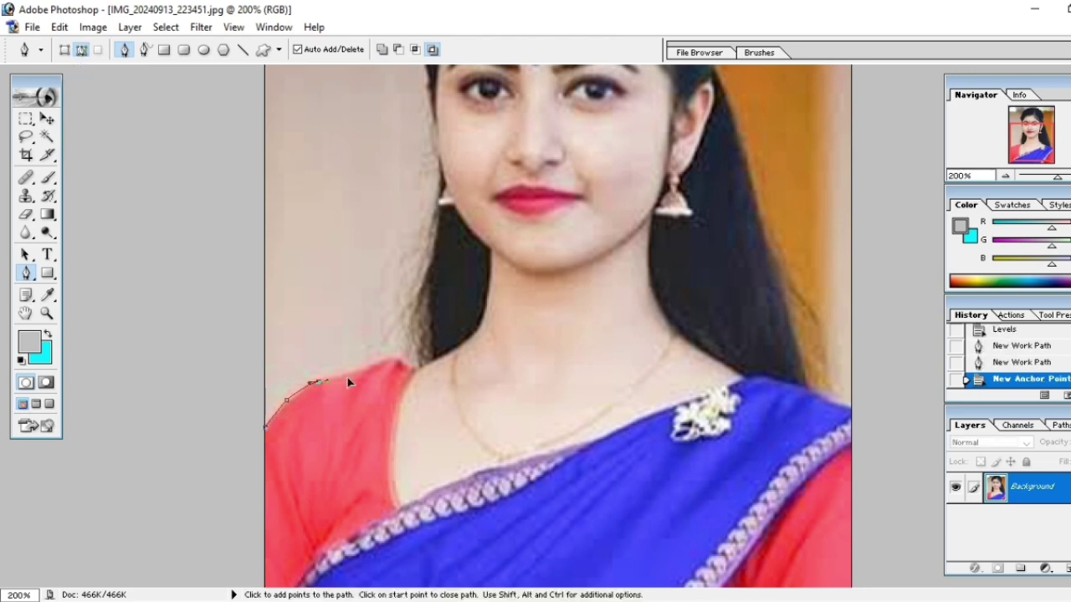
{"action": "left_click", "coordinate": [353, 374]}
{"action": "left_click", "coordinate": [386, 361]}
{"action": "left_click", "coordinate": [411, 368]}
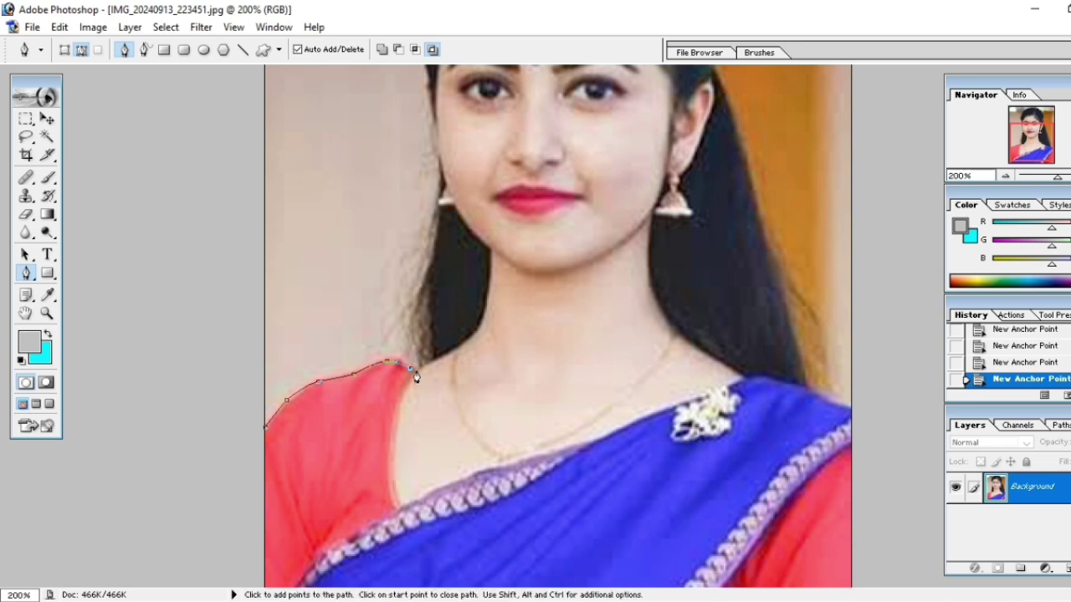
{"action": "left_click_drag", "start_coordinate": [414, 314], "coordinate": [433, 259]}
{"action": "scroll", "coordinate": [438, 240], "scroll_direction": "up", "scroll_amount": 2}
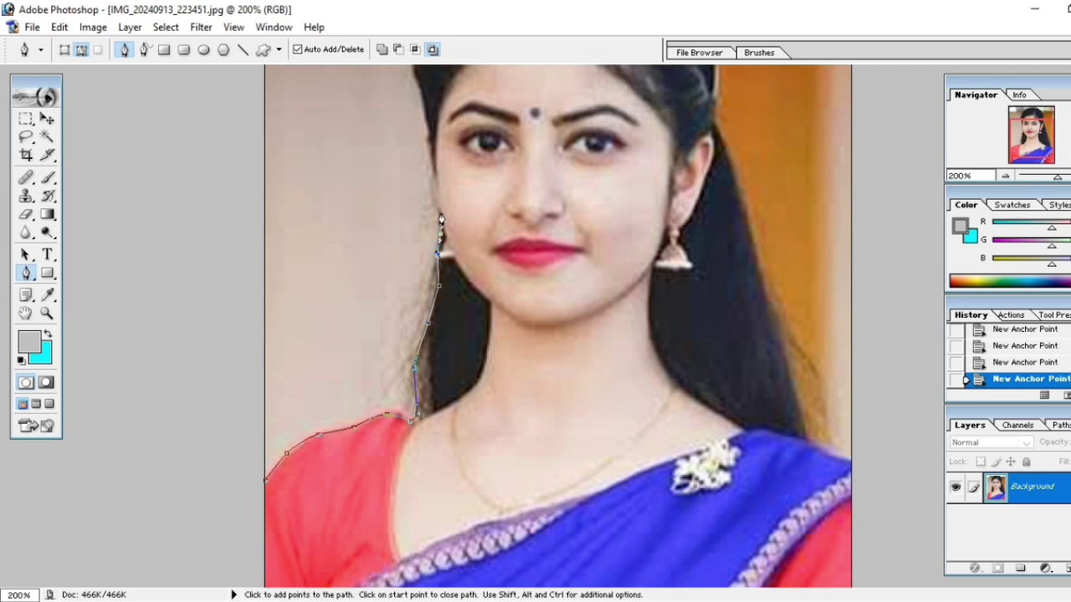
{"action": "scroll", "coordinate": [435, 204], "scroll_direction": "up", "scroll_amount": 2}
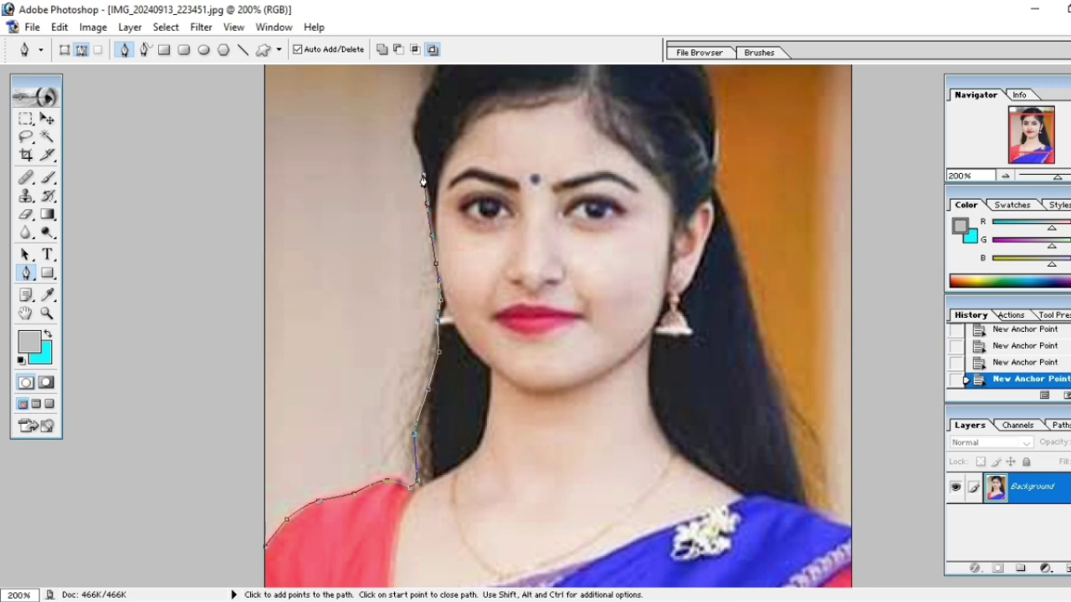
{"action": "scroll", "coordinate": [424, 182], "scroll_direction": "up", "scroll_amount": 2}
{"action": "left_click", "coordinate": [414, 211]}
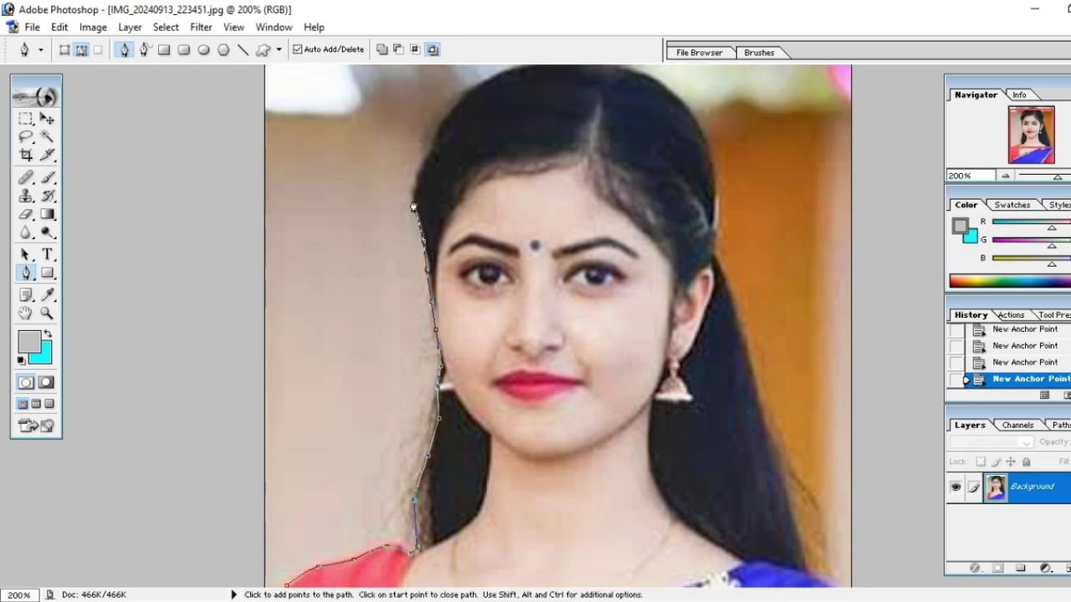
{"action": "left_click", "coordinate": [437, 131]}
Step: Continue the path across the top of the hair, redoing one misplaced anchor
{"action": "scroll", "coordinate": [435, 137], "scroll_direction": "up", "scroll_amount": 1}
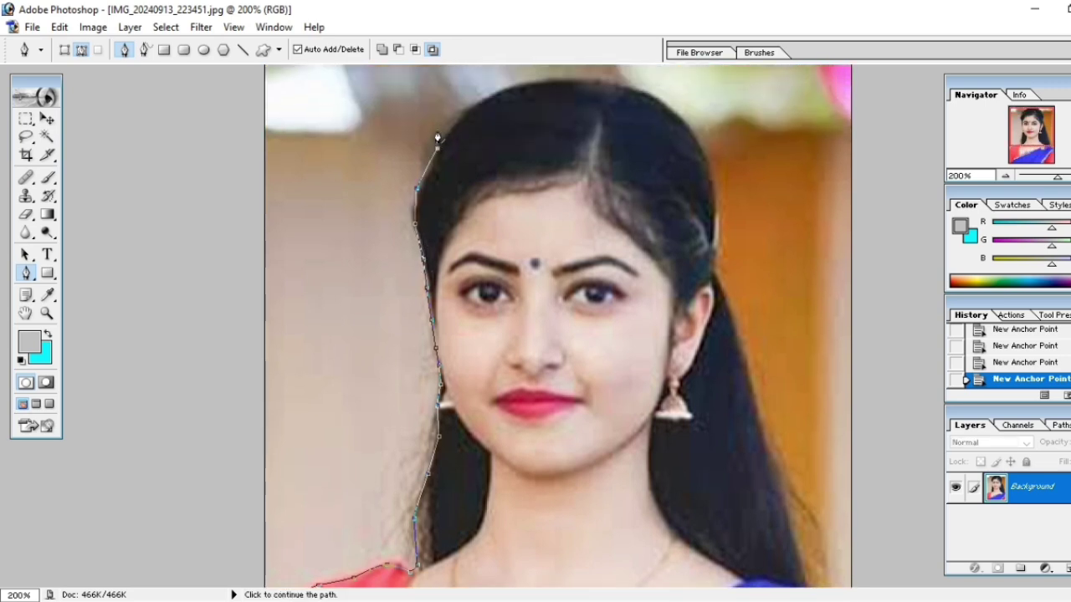
{"action": "left_click", "coordinate": [489, 99]}
{"action": "key", "text": "ctrl+z"}
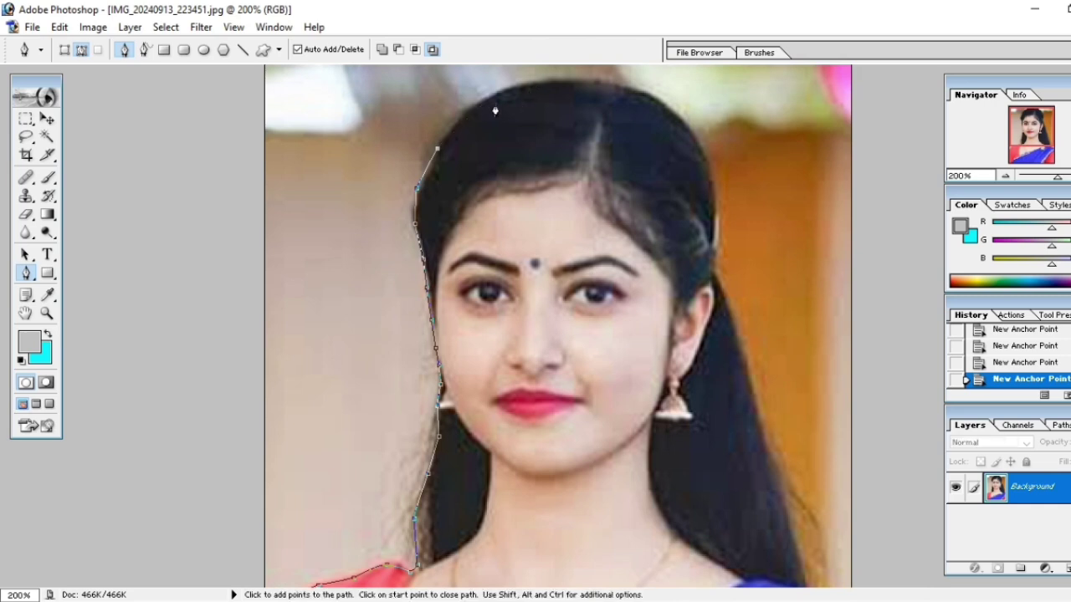
{"action": "left_click", "coordinate": [476, 101]}
{"action": "left_click", "coordinate": [543, 82]}
{"action": "left_click", "coordinate": [640, 92]}
Step: Trace down the right side of the hair, zooming in on that edge
{"action": "scroll", "coordinate": [707, 161], "scroll_direction": "down", "scroll_amount": 3}
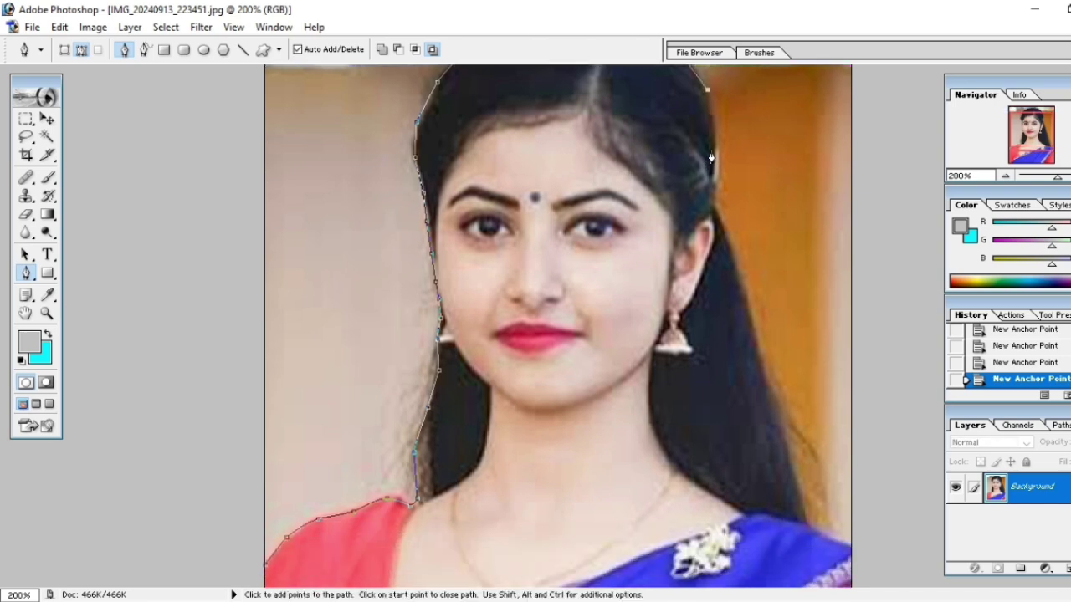
{"action": "left_click", "coordinate": [718, 135]}
{"action": "scroll", "coordinate": [717, 145], "scroll_direction": "down", "scroll_amount": 2}
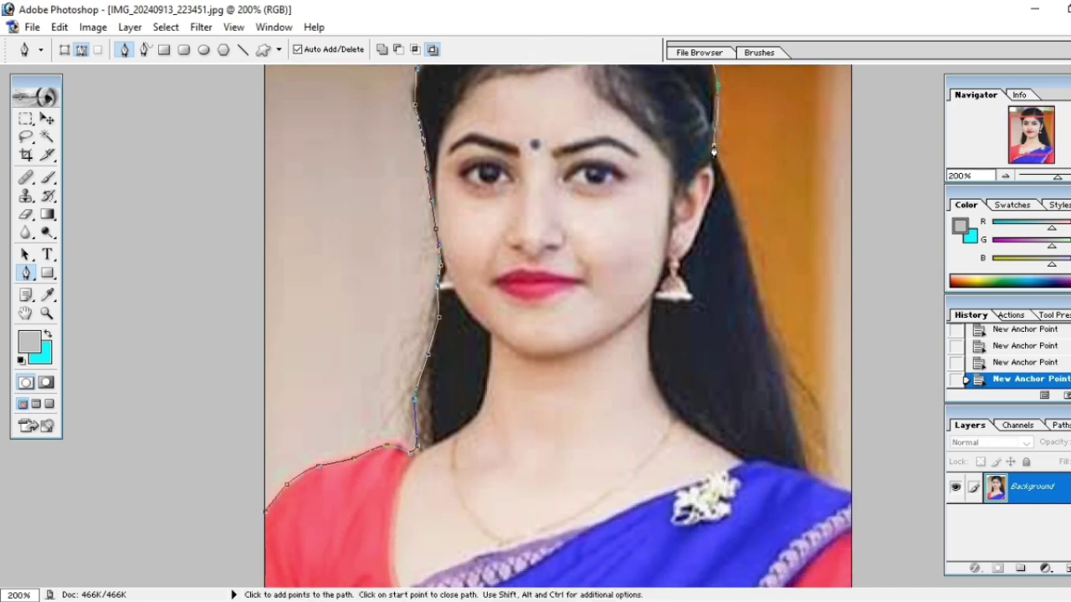
{"action": "left_click", "coordinate": [708, 173]}
{"action": "scroll", "coordinate": [710, 177], "scroll_direction": "down", "scroll_amount": 1}
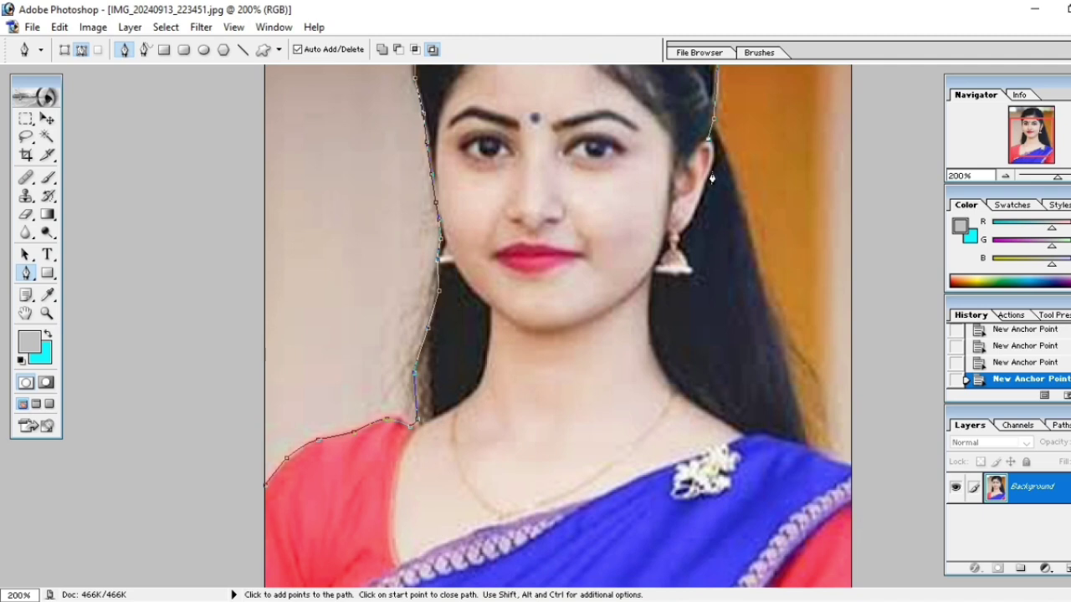
{"action": "left_click", "coordinate": [711, 174]}
{"action": "left_click", "coordinate": [723, 161], "text": "ctrl"}
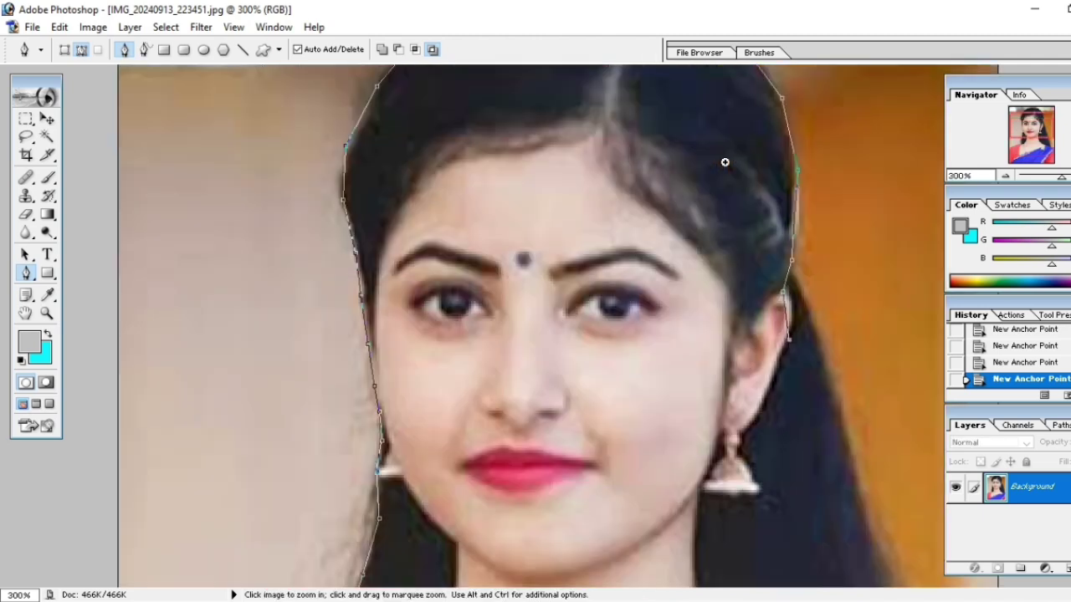
{"action": "left_click", "coordinate": [722, 172], "text": "ctrl"}
{"action": "scroll", "coordinate": [563, 210], "scroll_direction": "down", "scroll_amount": 3}
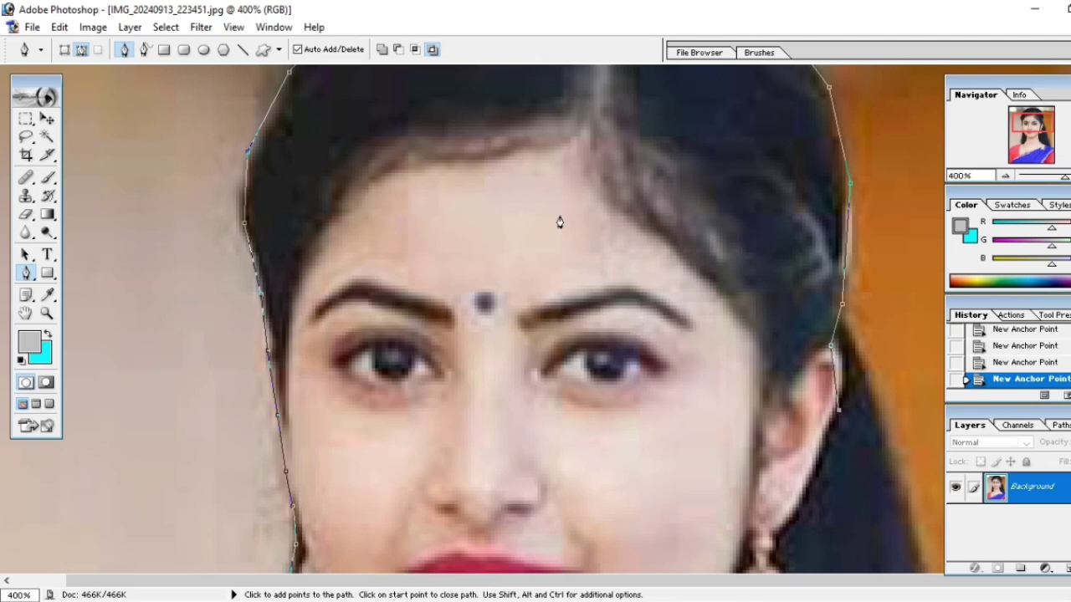
Step: Undo the stray anchor near the ear and add anchors further down the right hair edge
{"action": "key", "text": "ctrl"}
{"action": "scroll", "coordinate": [888, 319], "scroll_direction": "down", "scroll_amount": 2}
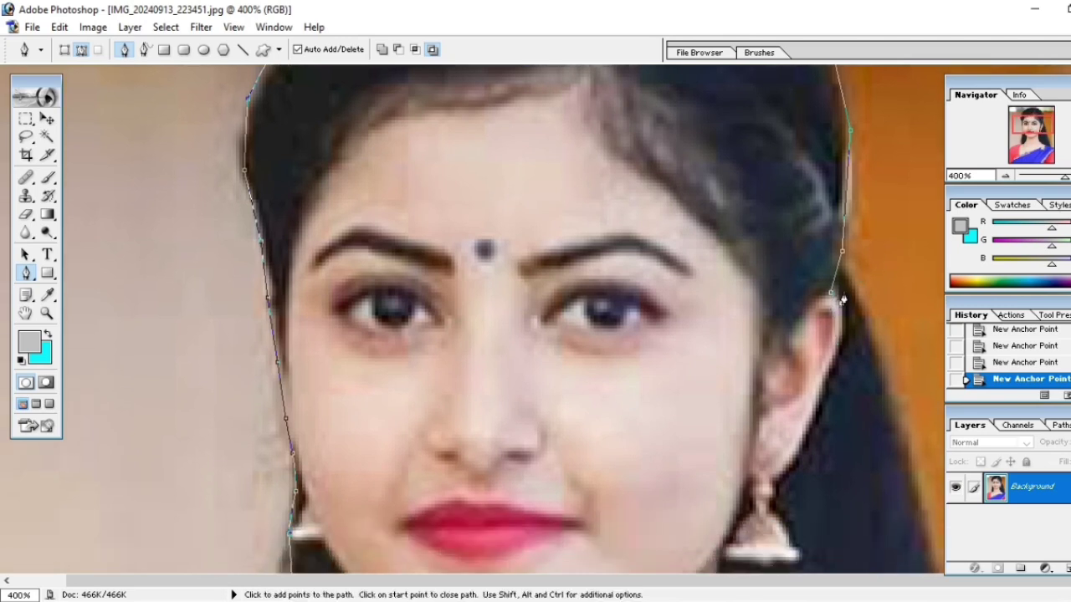
{"action": "key", "text": "ctrl"}
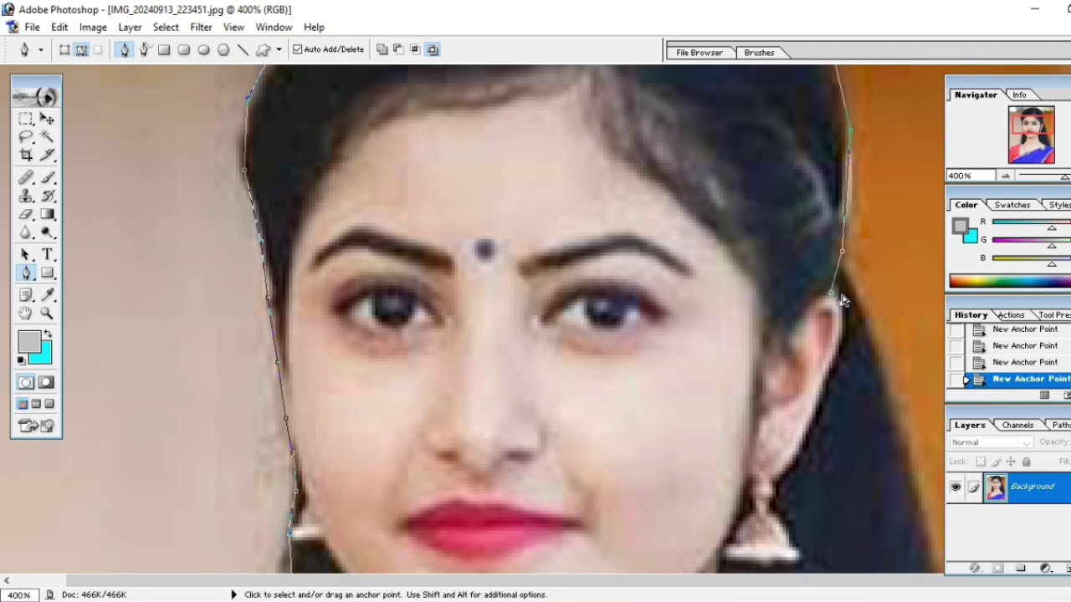
{"action": "key", "text": "alt"}
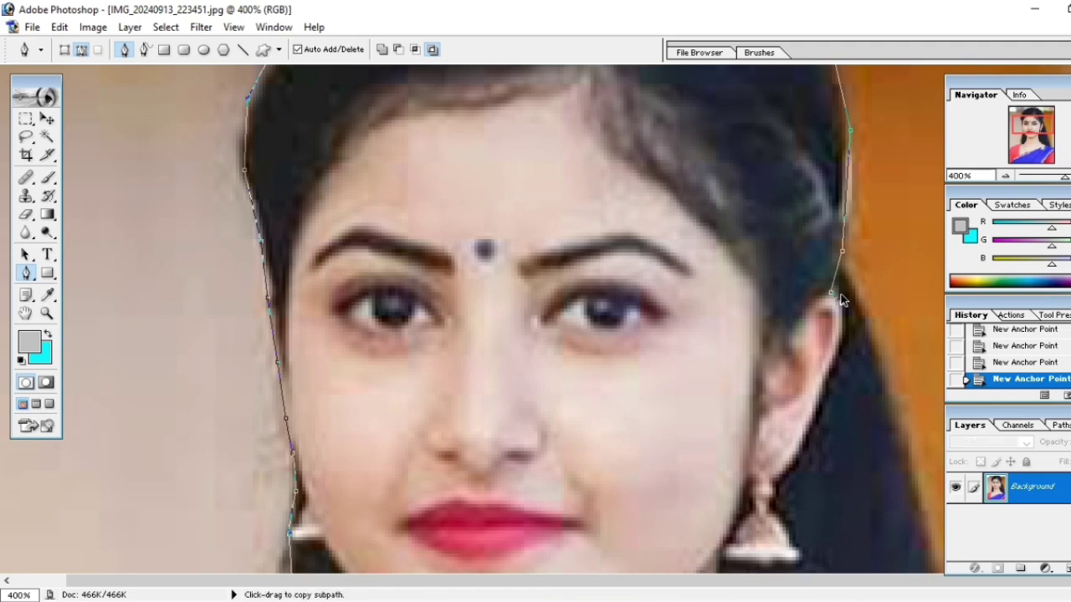
{"action": "key", "text": "ctrl+alt+z"}
{"action": "key", "text": "ctrl+alt+z"}
{"action": "left_click", "coordinate": [848, 276]}
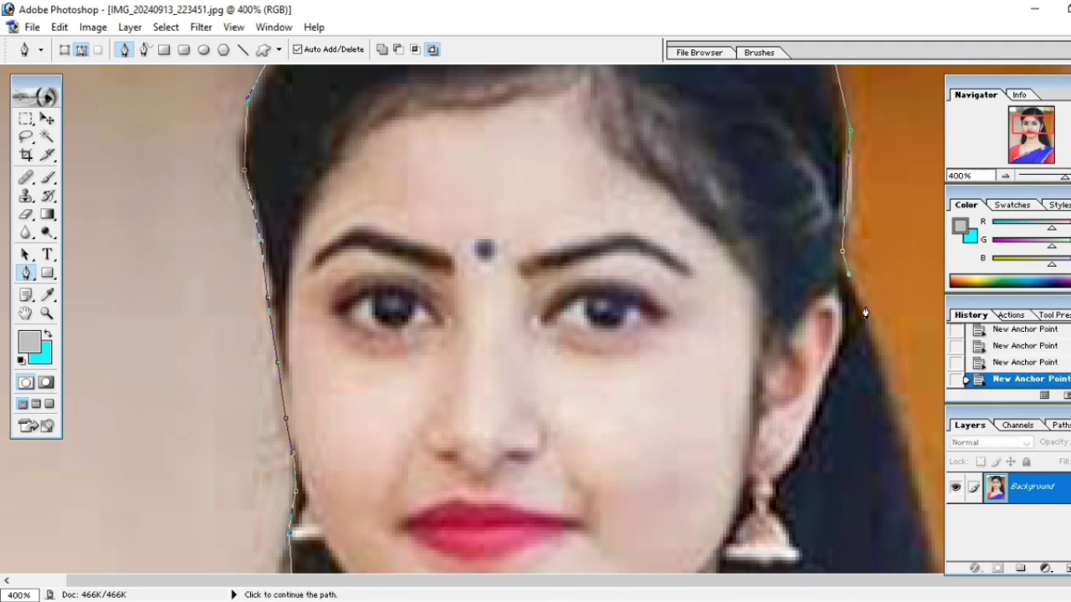
{"action": "left_click", "coordinate": [878, 335]}
{"action": "scroll", "coordinate": [877, 339], "scroll_direction": "down", "scroll_amount": 3}
{"action": "left_click", "coordinate": [916, 365]}
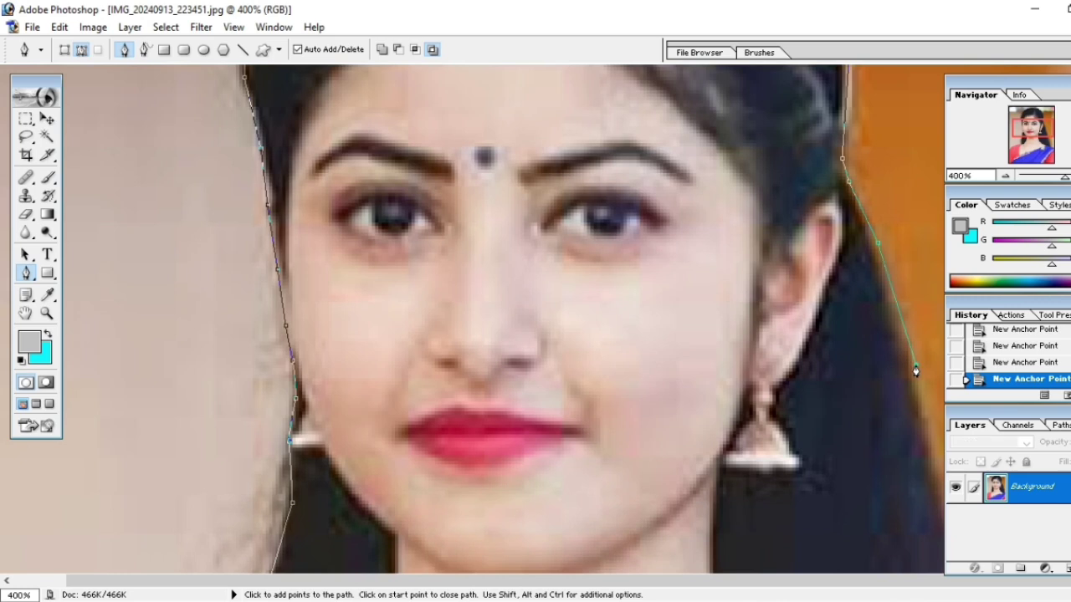
{"action": "scroll", "coordinate": [916, 368], "scroll_direction": "down", "scroll_amount": 3}
{"action": "left_click", "coordinate": [924, 356]}
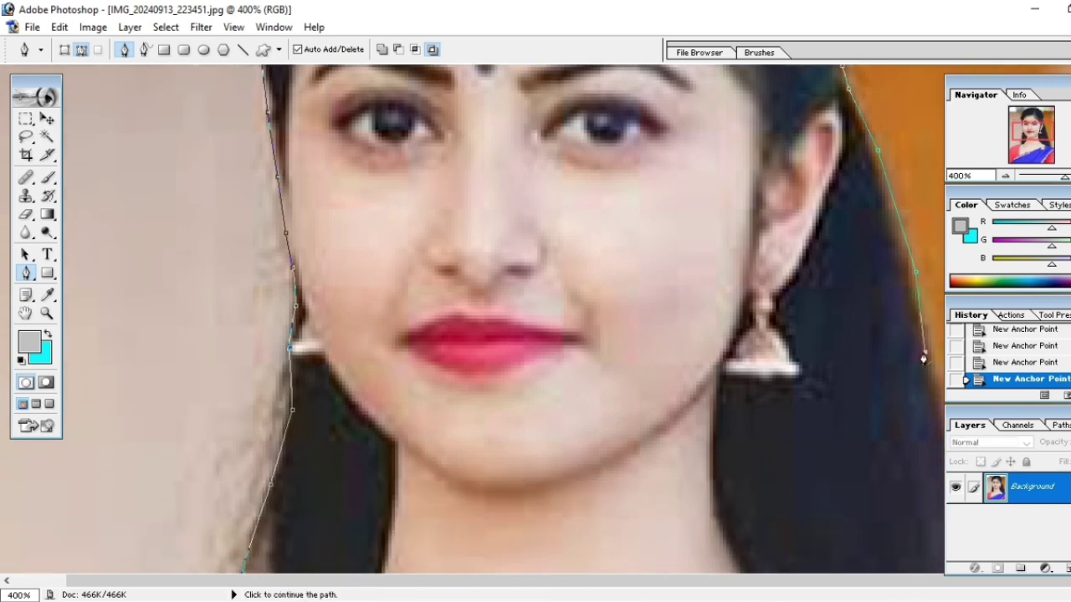
{"action": "key", "text": "ctrl+minus"}
{"action": "key", "text": "ctrl+minus"}
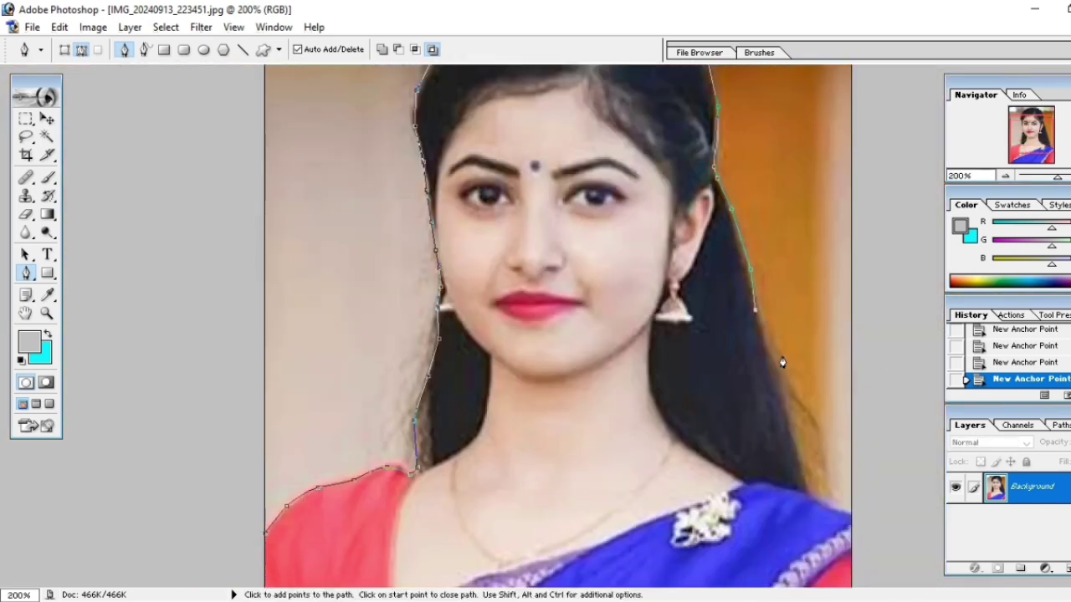
Step: Carry the path to the right shoulder, loop it around the background, and close it
{"action": "left_click", "coordinate": [784, 400]}
{"action": "left_click", "coordinate": [796, 436]}
{"action": "left_click", "coordinate": [804, 474]}
{"action": "left_click_drag", "start_coordinate": [906, 360], "coordinate": [911, 316]}
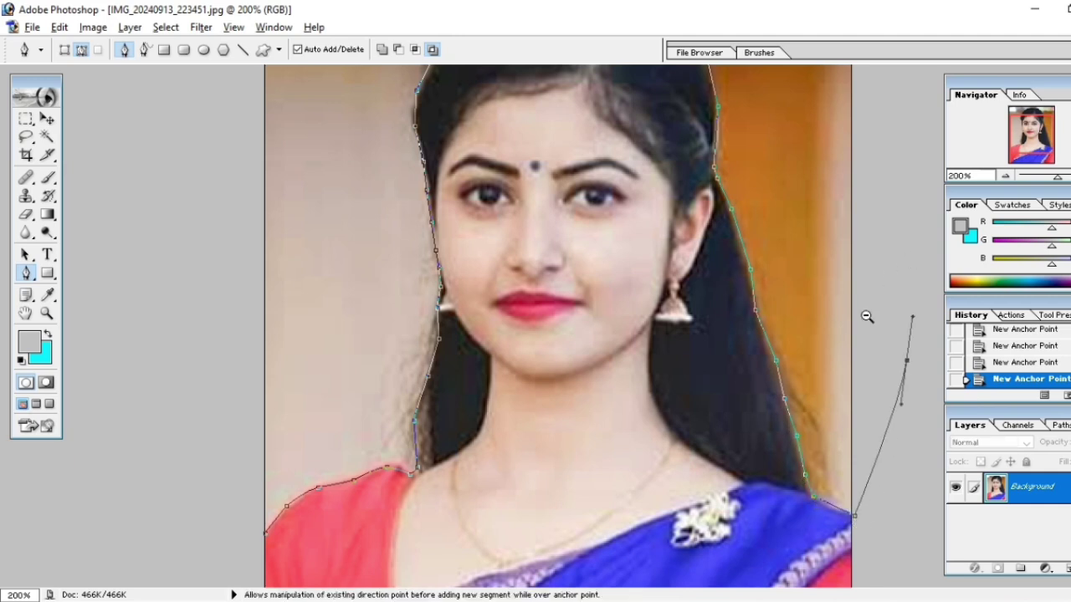
{"action": "key", "text": "ctrl+minus"}
{"action": "left_click", "coordinate": [671, 85]}
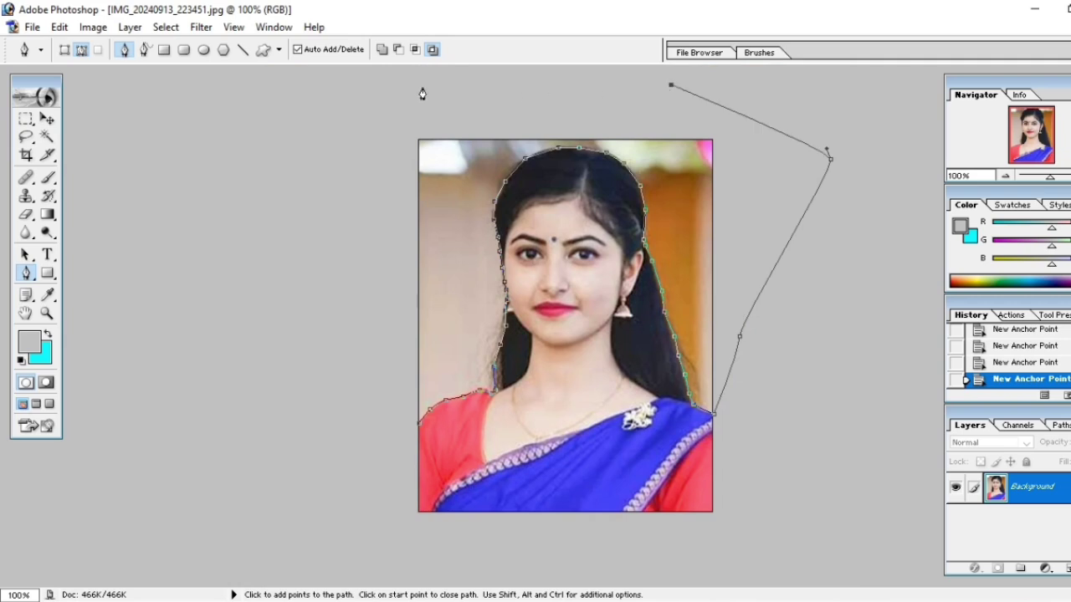
{"action": "left_click", "coordinate": [398, 86]}
{"action": "left_click", "coordinate": [348, 290]}
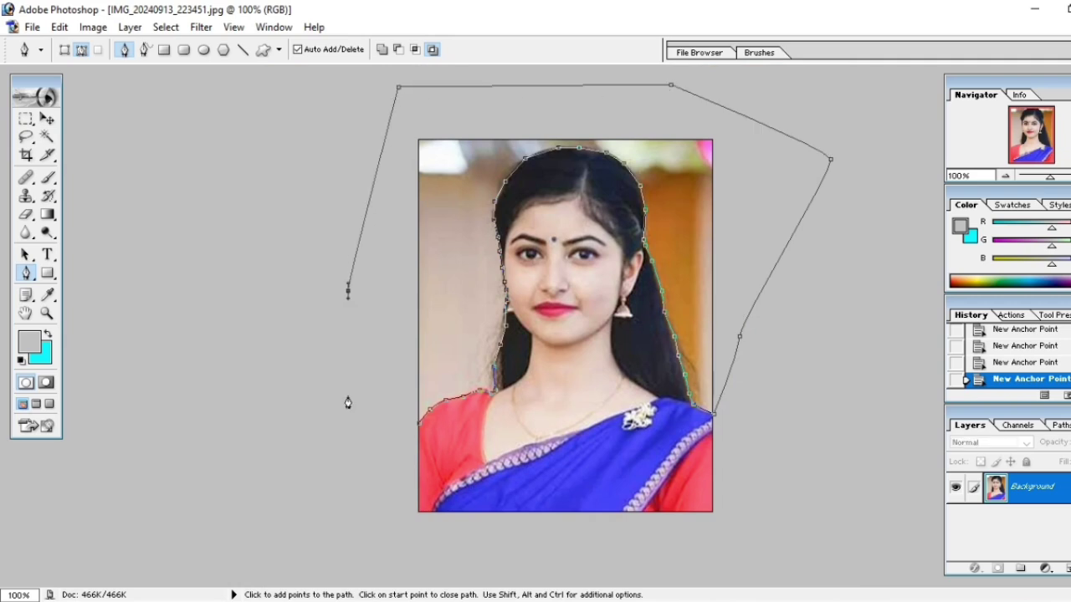
{"action": "left_click", "coordinate": [418, 429]}
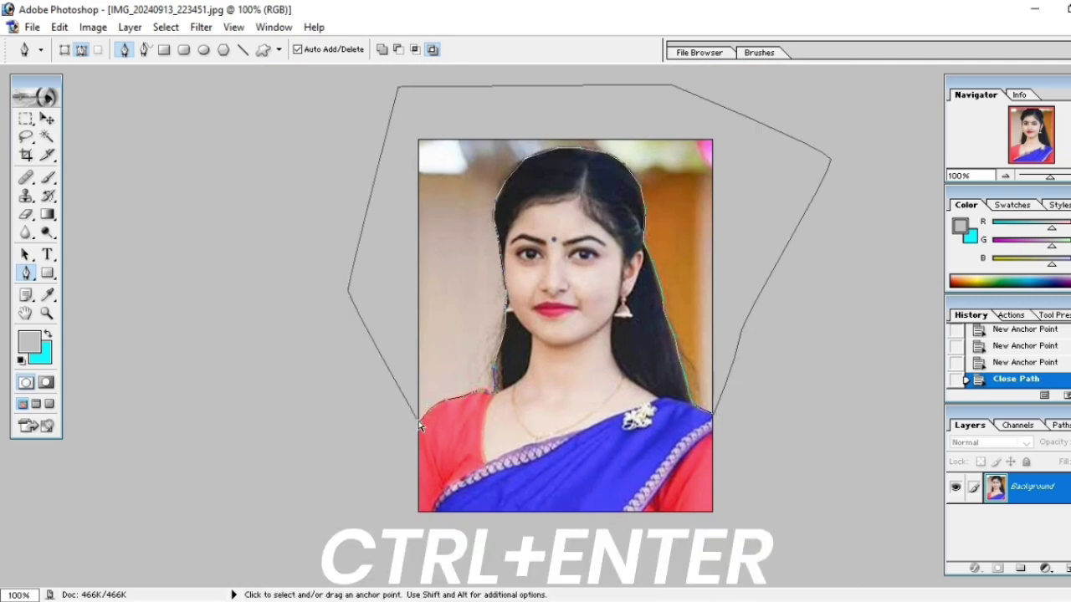
Step: Load the path as a selection, fill it with cyan background colour, and deselect
{"action": "key", "text": "ctrl+Return"}
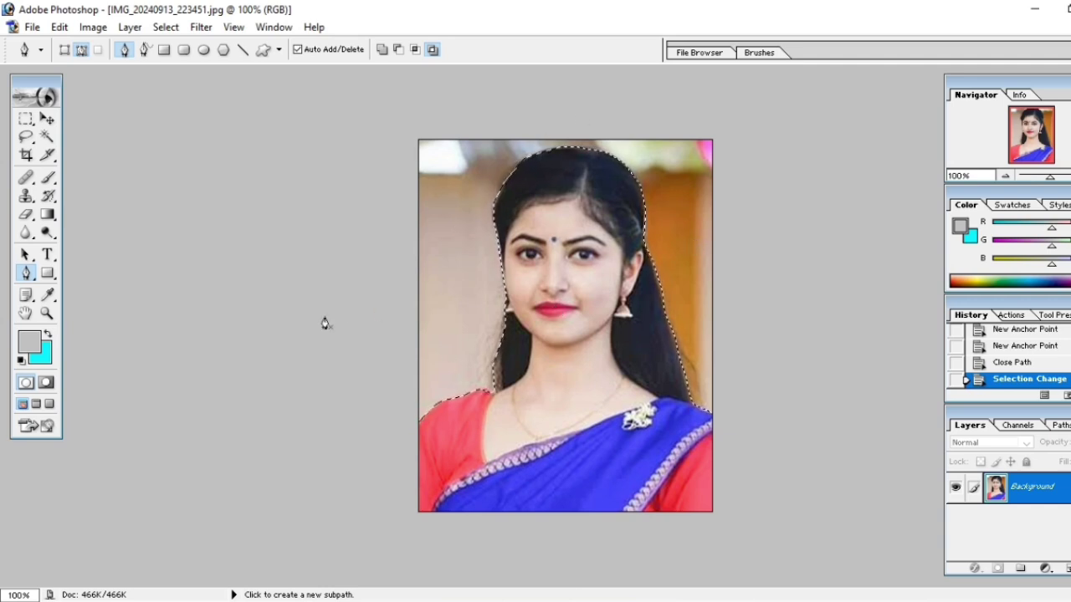
{"action": "left_click", "coordinate": [41, 355]}
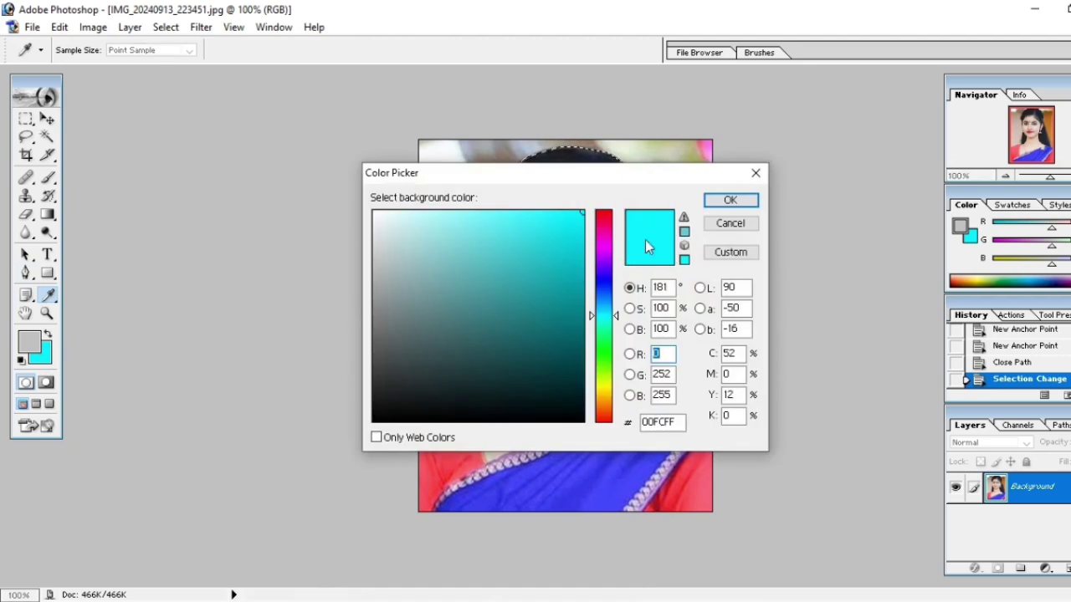
{"action": "left_click", "coordinate": [730, 202]}
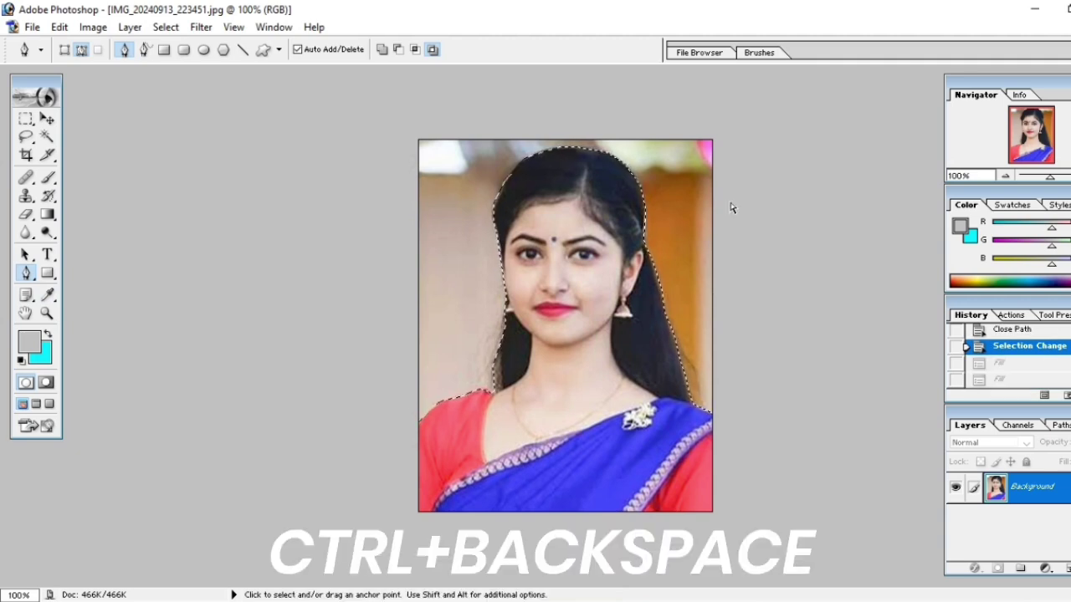
{"action": "key", "text": "ctrl+BackSpace"}
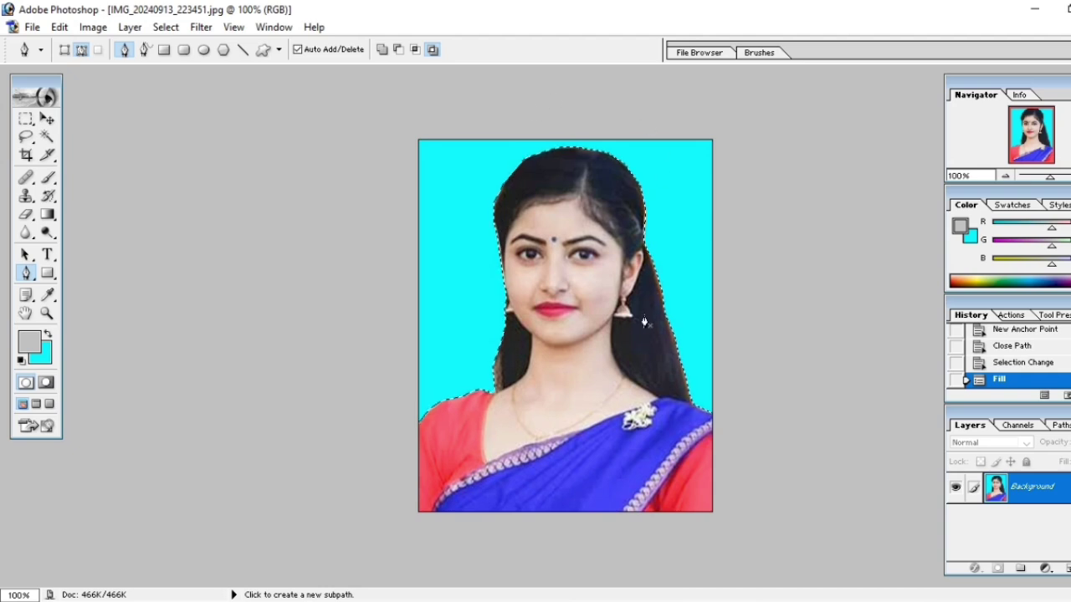
{"action": "key", "text": "ctrl"}
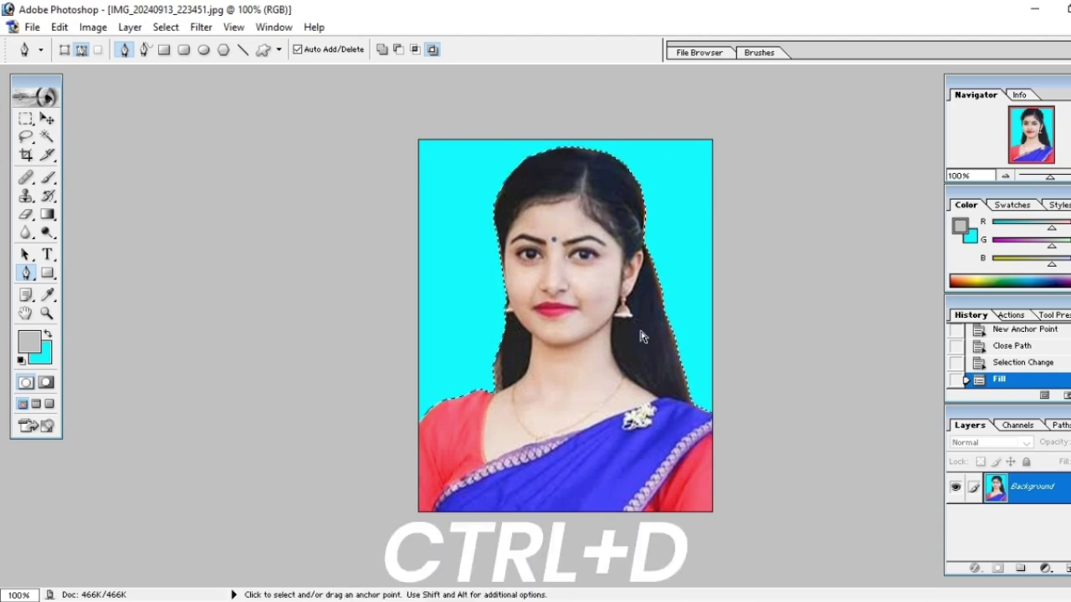
{"action": "key", "text": "ctrl+d"}
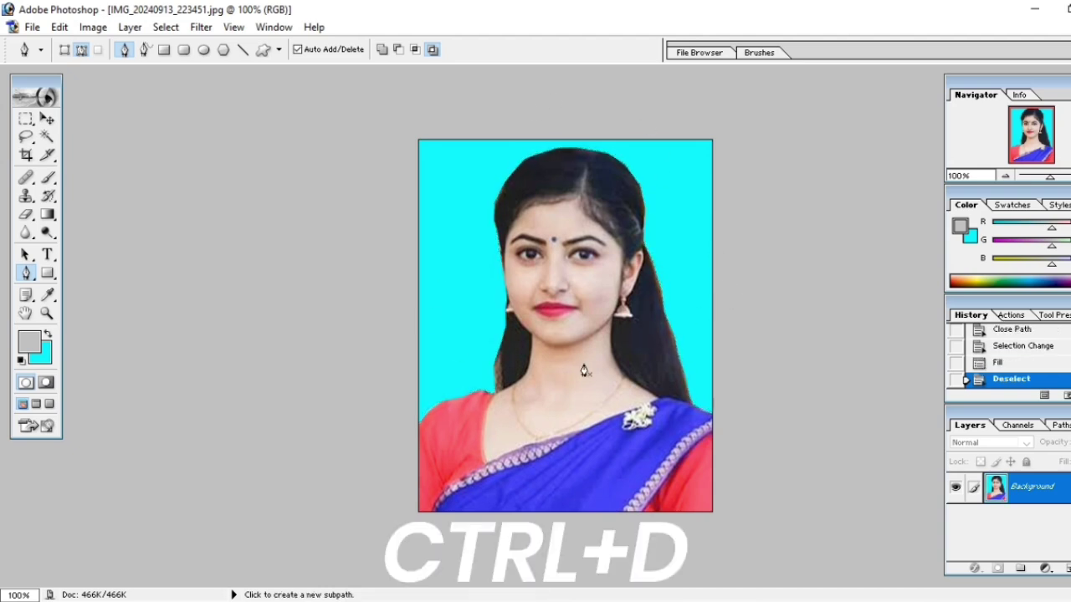
Step: Zoom in and out to check the cyan background edges around the woman
{"action": "scroll", "coordinate": [569, 323], "scroll_direction": "down", "scroll_amount": 2}
{"action": "scroll", "coordinate": [569, 323], "scroll_direction": "down", "scroll_amount": 2}
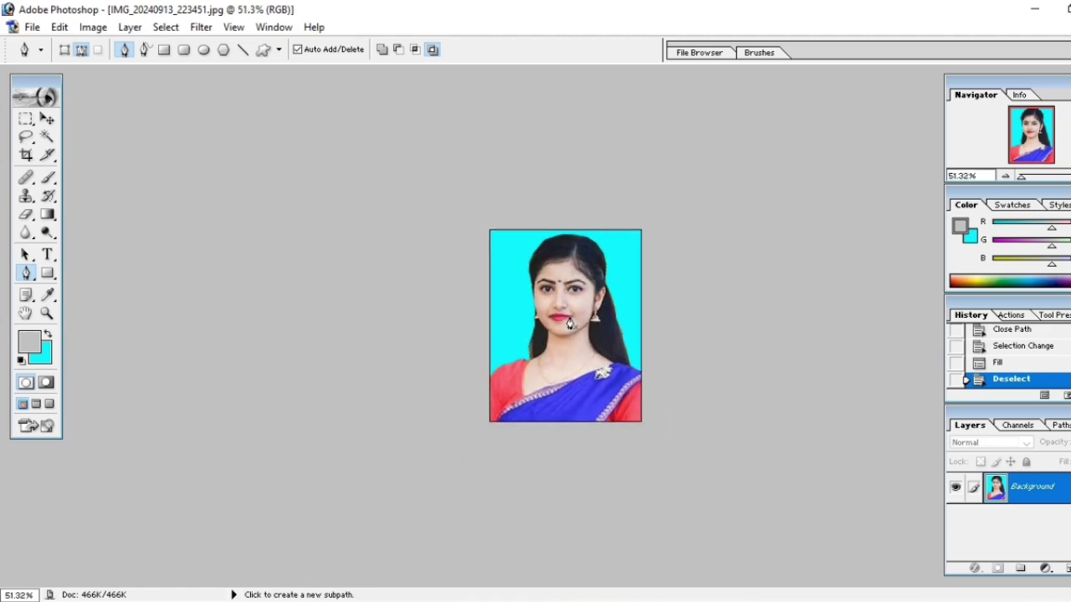
{"action": "scroll", "coordinate": [569, 323], "scroll_direction": "down", "scroll_amount": 1}
{"action": "scroll", "coordinate": [569, 323], "scroll_direction": "down", "scroll_amount": 1}
{"action": "scroll", "coordinate": [569, 323], "scroll_direction": "up", "scroll_amount": 2}
{"action": "scroll", "coordinate": [569, 322], "scroll_direction": "up", "scroll_amount": 1}
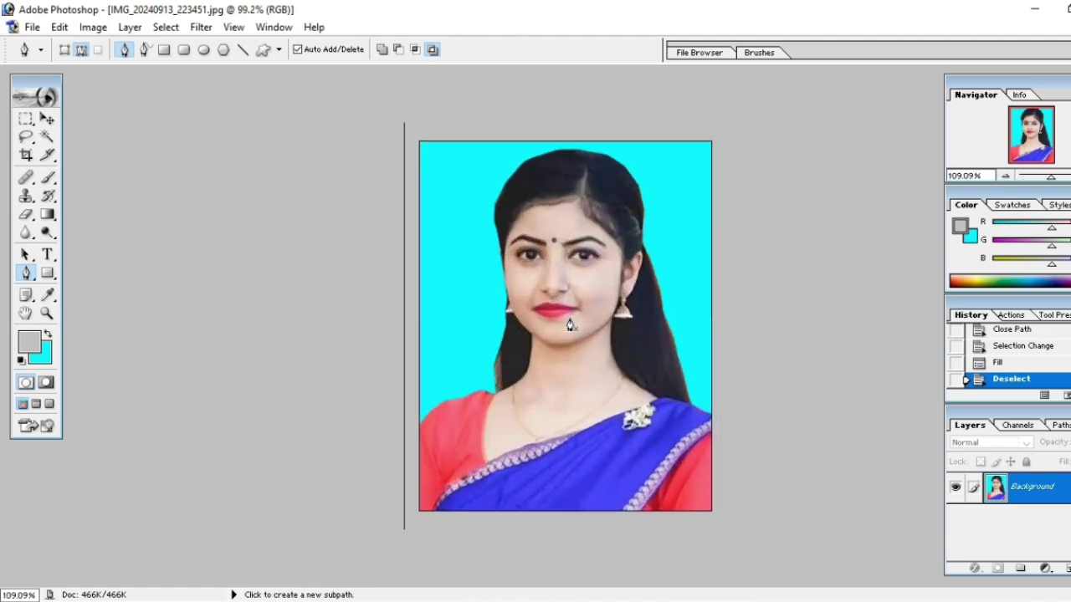
{"action": "scroll", "coordinate": [569, 323], "scroll_direction": "up", "scroll_amount": 2}
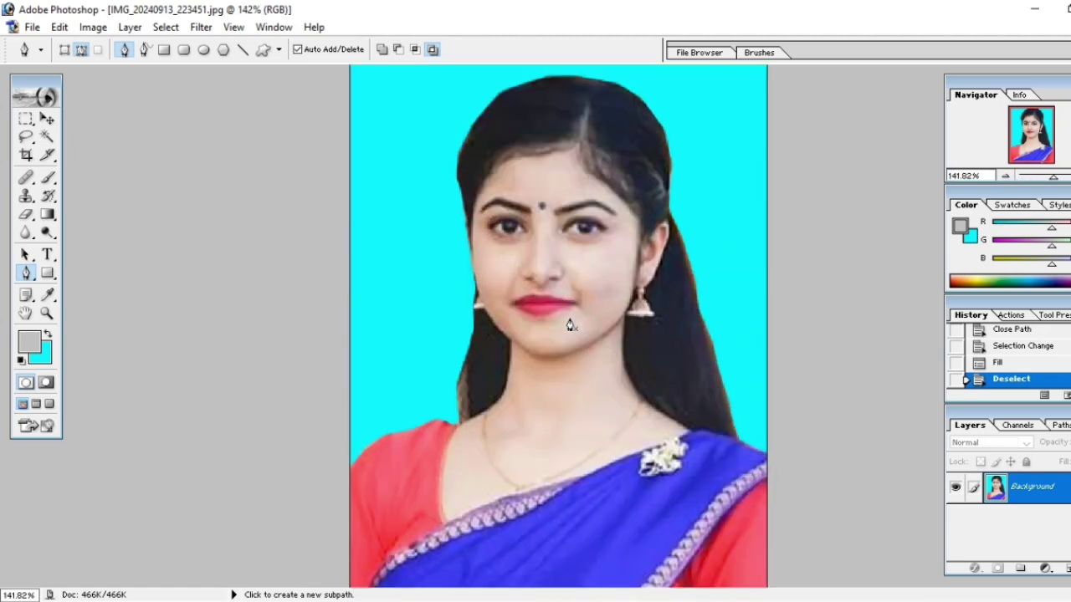
{"action": "scroll", "coordinate": [568, 325], "scroll_direction": "down", "scroll_amount": 1}
{"action": "scroll", "coordinate": [568, 325], "scroll_direction": "down", "scroll_amount": 1}
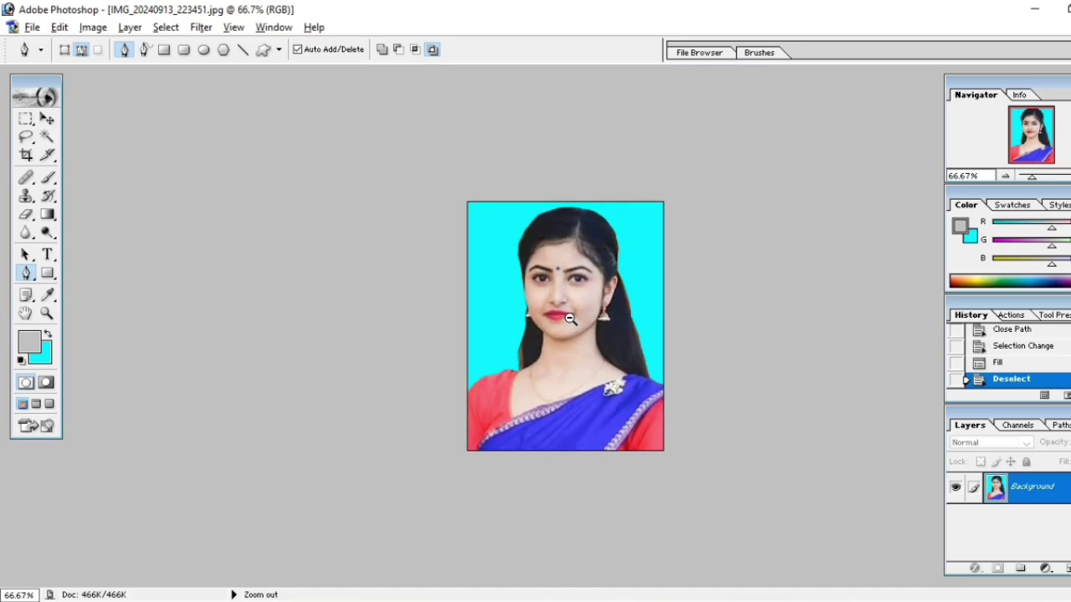
{"action": "scroll", "coordinate": [569, 325], "scroll_direction": "down", "scroll_amount": 1}
{"action": "scroll", "coordinate": [574, 306], "scroll_direction": "up", "scroll_amount": 1}
{"action": "scroll", "coordinate": [574, 303], "scroll_direction": "up", "scroll_amount": 1}
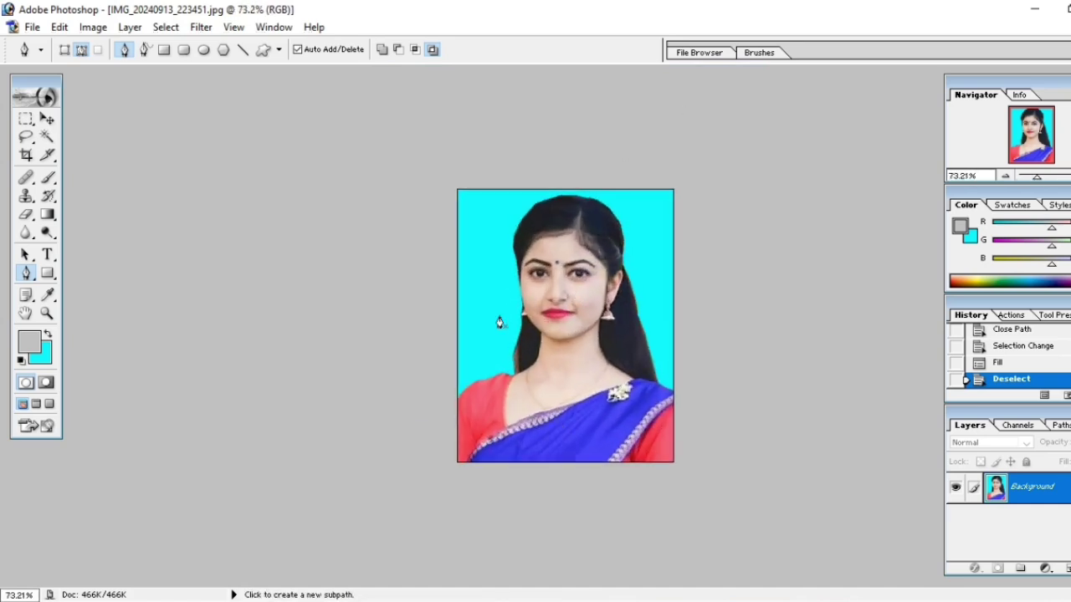
{"action": "scroll", "coordinate": [619, 315], "scroll_direction": "up", "scroll_amount": 1}
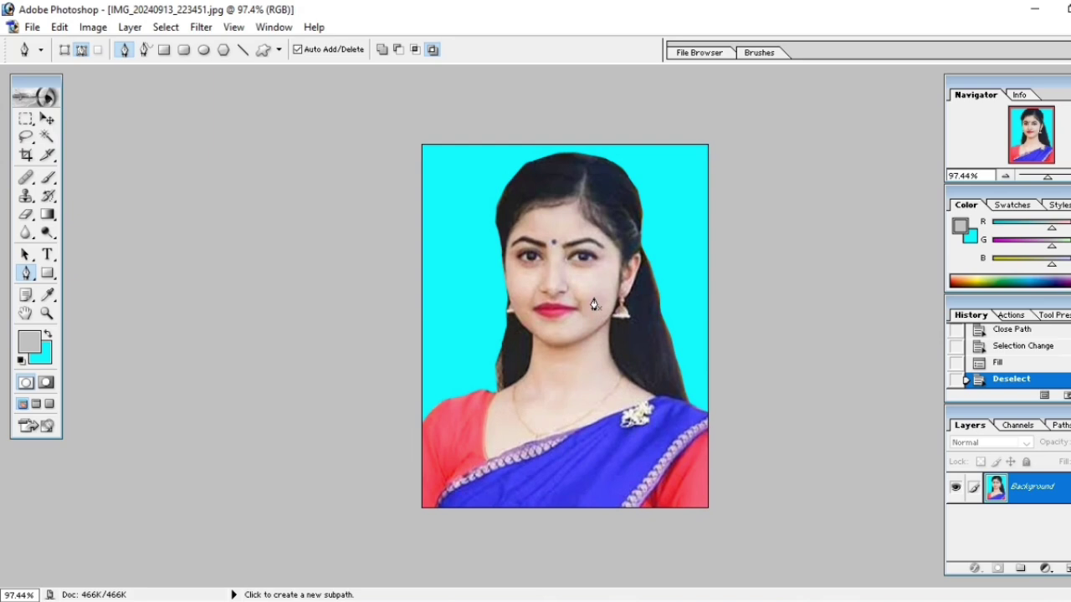
{"action": "scroll", "coordinate": [591, 288], "scroll_direction": "up", "scroll_amount": 1}
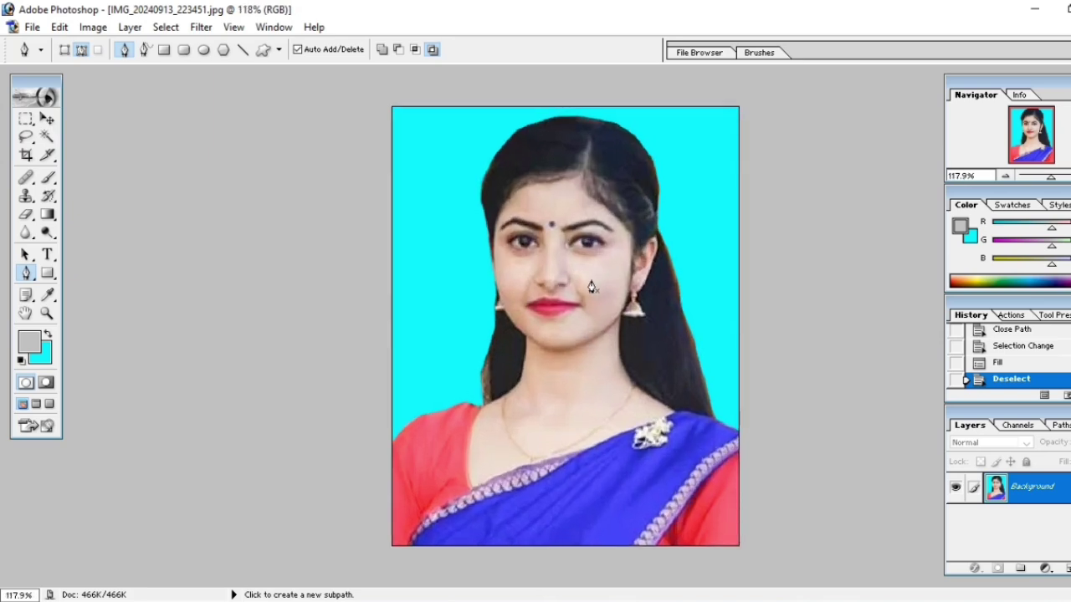
Step: Apply Levels with the black input point raised to 26
{"action": "key", "text": "i"}
{"action": "key", "text": "ctrl+l"}
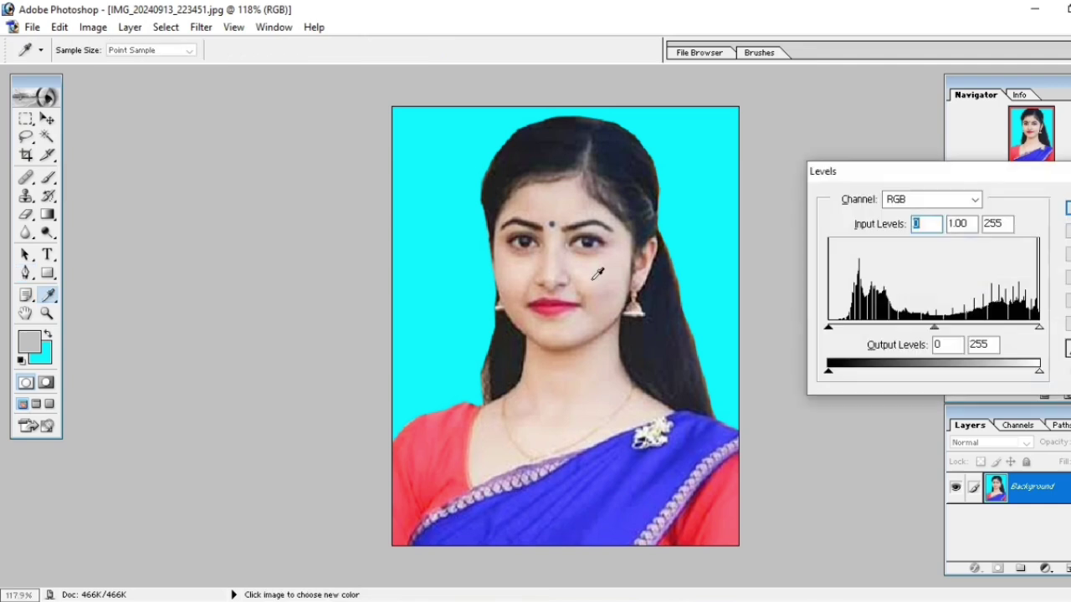
{"action": "left_click_drag", "start_coordinate": [828, 328], "coordinate": [849, 330]}
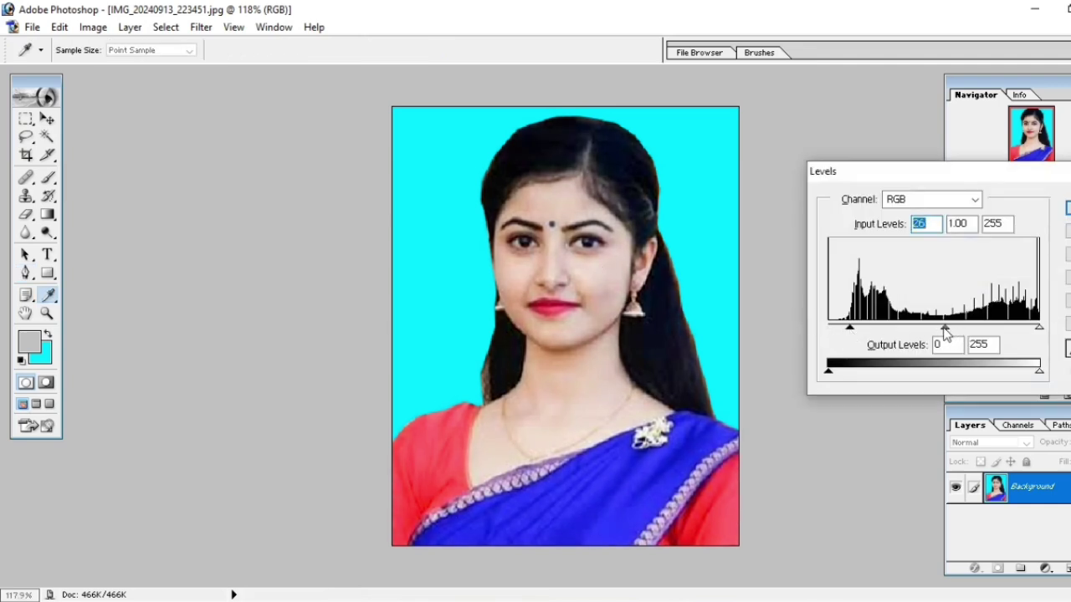
{"action": "left_click", "coordinate": [1067, 208]}
{"action": "key", "text": "p"}
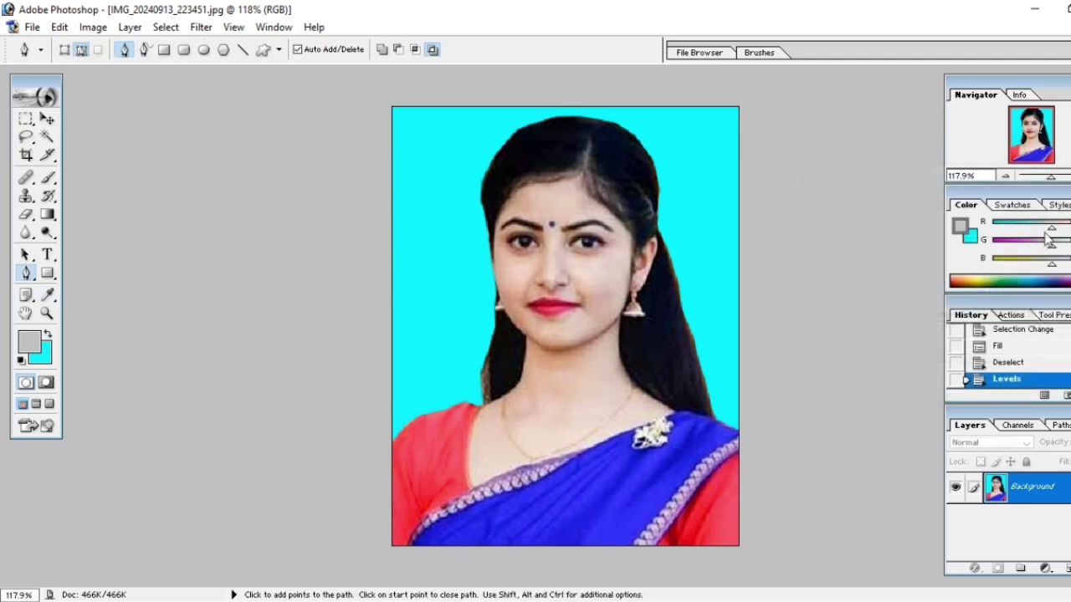
Step: Apply a gentle Curves midtone lift (input 121, output 131)
{"action": "key", "text": "ctrl+m"}
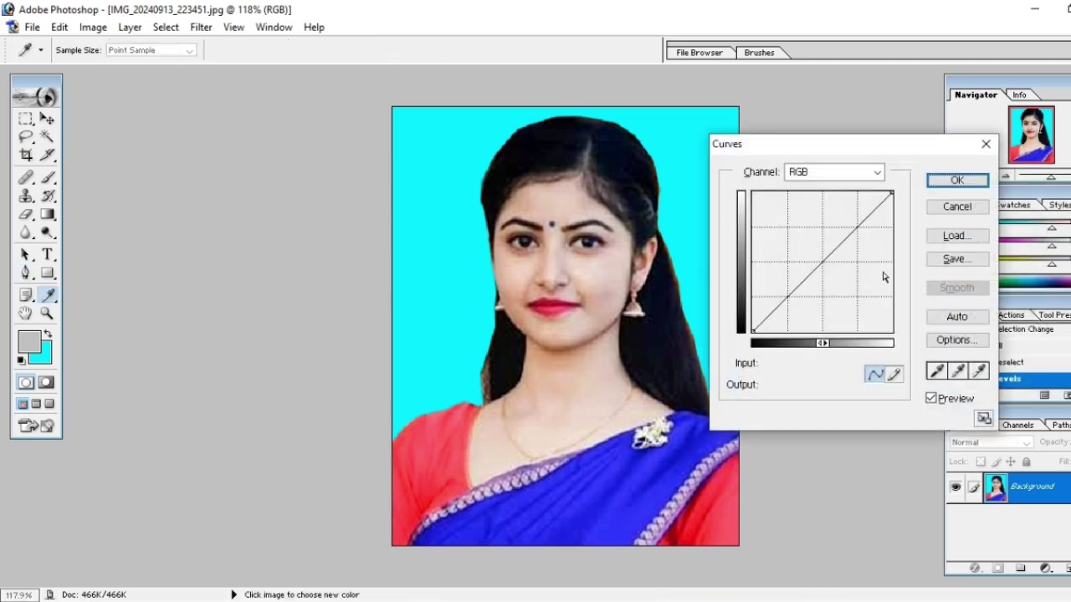
{"action": "left_click", "coordinate": [815, 258]}
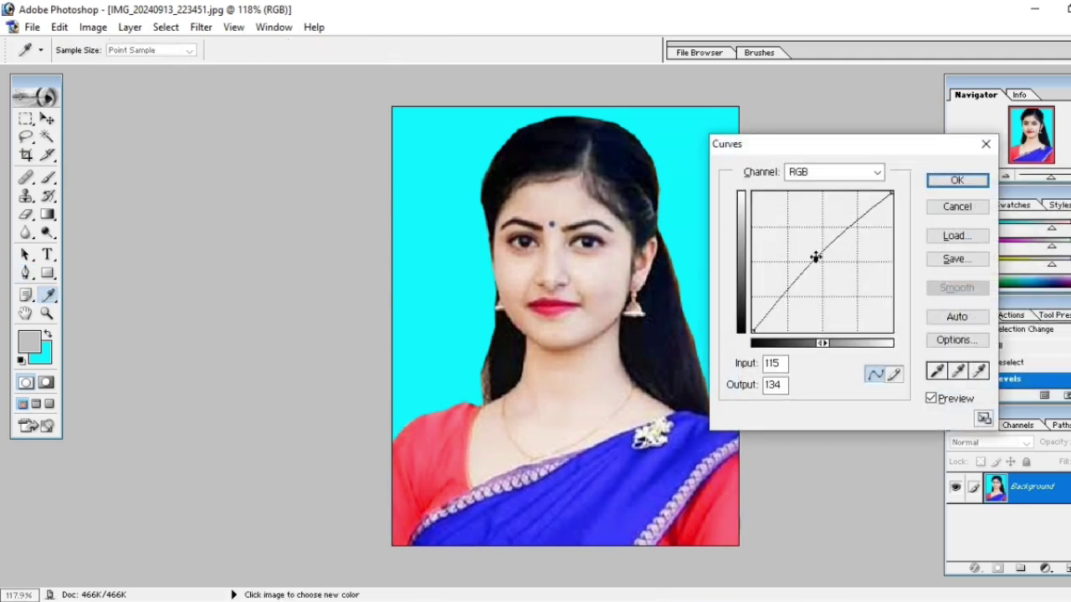
{"action": "key", "text": "ctrl+z"}
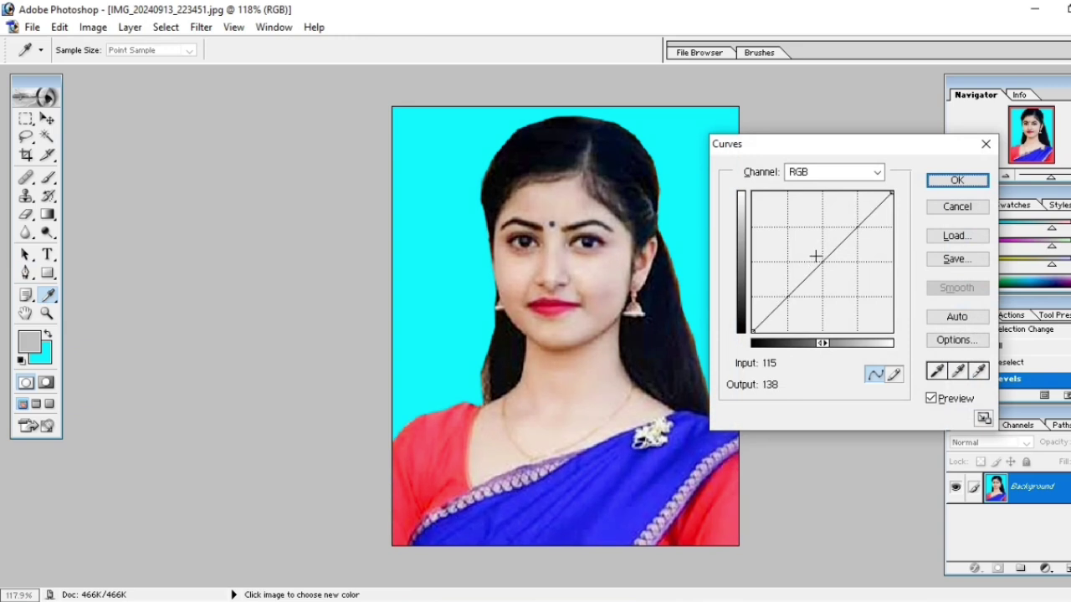
{"action": "left_click", "coordinate": [818, 260]}
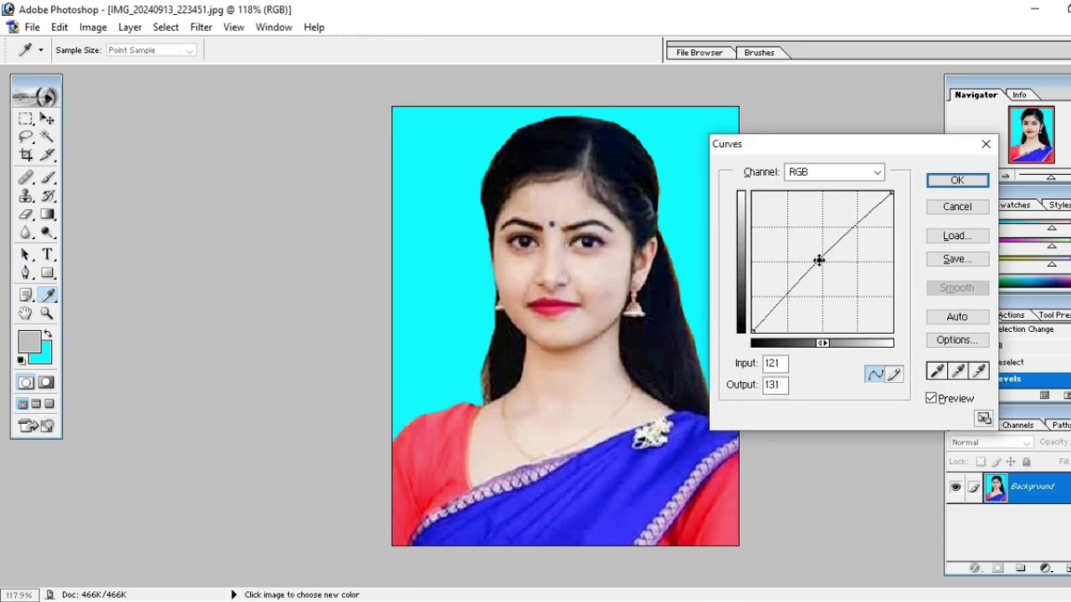
{"action": "key", "text": "p"}
{"action": "left_click", "coordinate": [956, 181]}
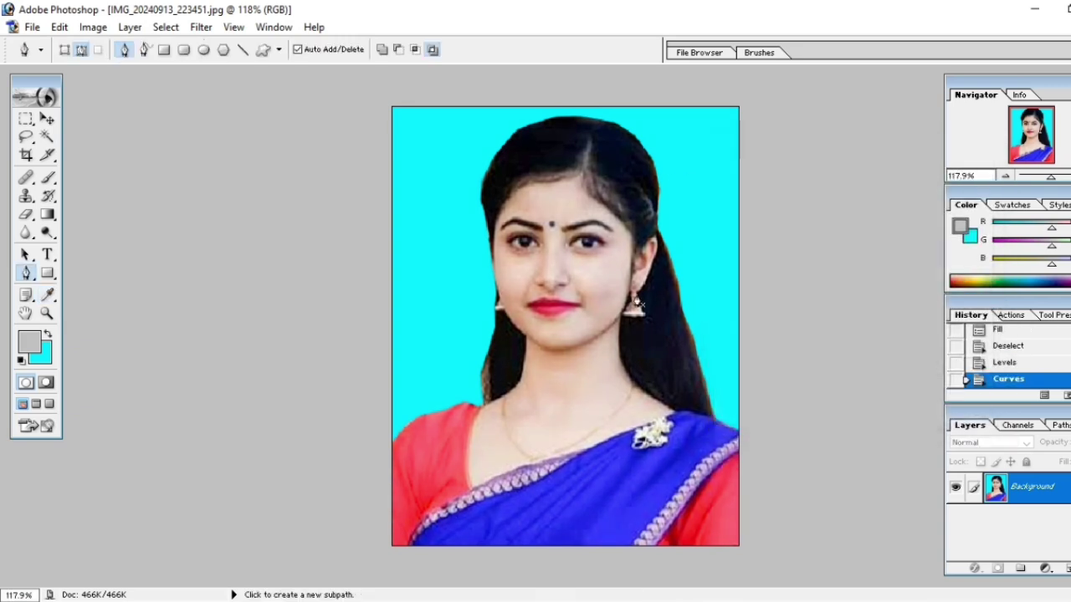
Step: Review the adjusted portrait, then start a new blank document
{"action": "scroll", "coordinate": [588, 336], "scroll_direction": "down", "scroll_amount": 1}
{"action": "scroll", "coordinate": [588, 336], "scroll_direction": "down", "scroll_amount": 1}
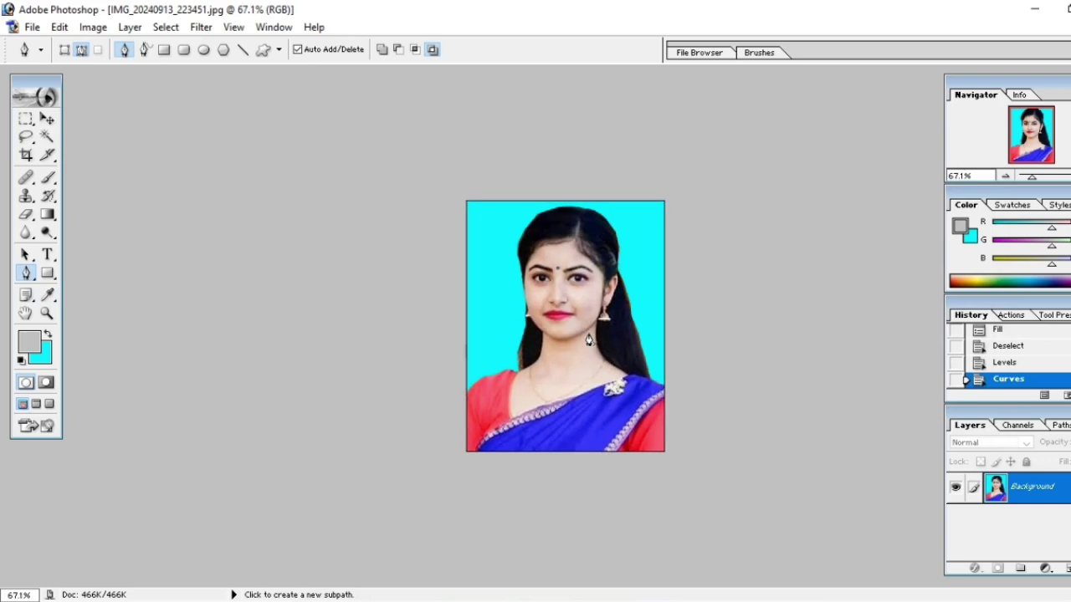
{"action": "scroll", "coordinate": [588, 336], "scroll_direction": "down", "scroll_amount": 1}
{"action": "scroll", "coordinate": [559, 311], "scroll_direction": "up", "scroll_amount": 1}
{"action": "scroll", "coordinate": [559, 311], "scroll_direction": "up", "scroll_amount": 1}
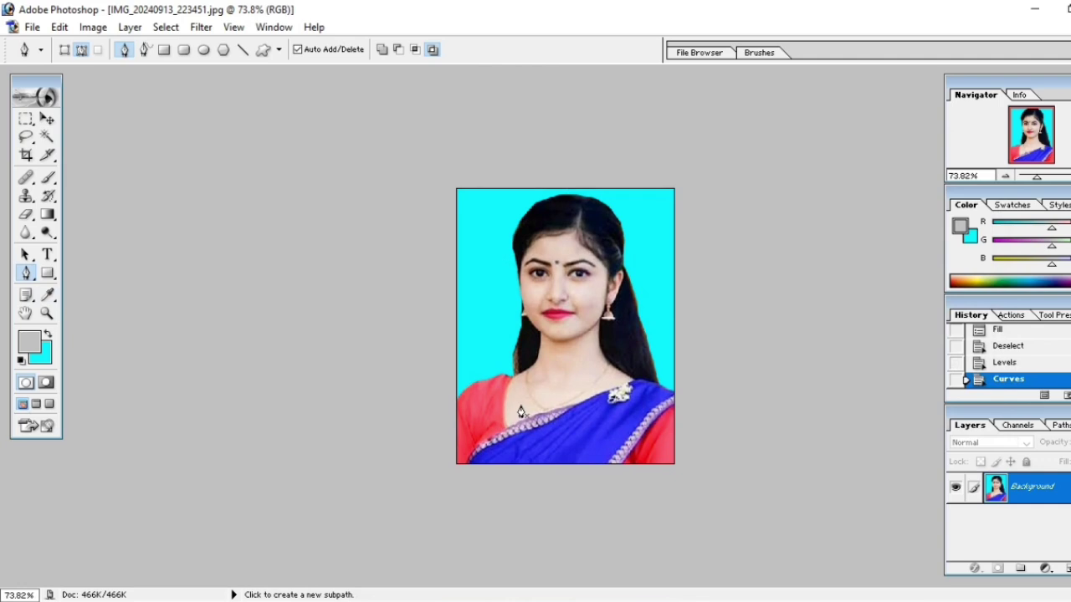
{"action": "key", "text": "ctrl"}
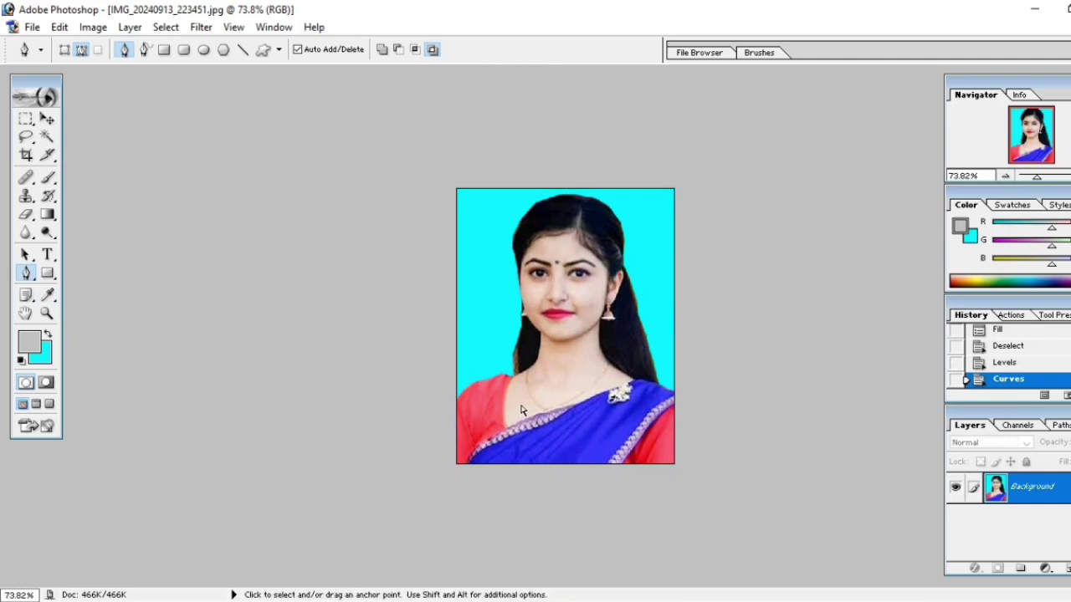
{"action": "key", "text": "ctrl+n"}
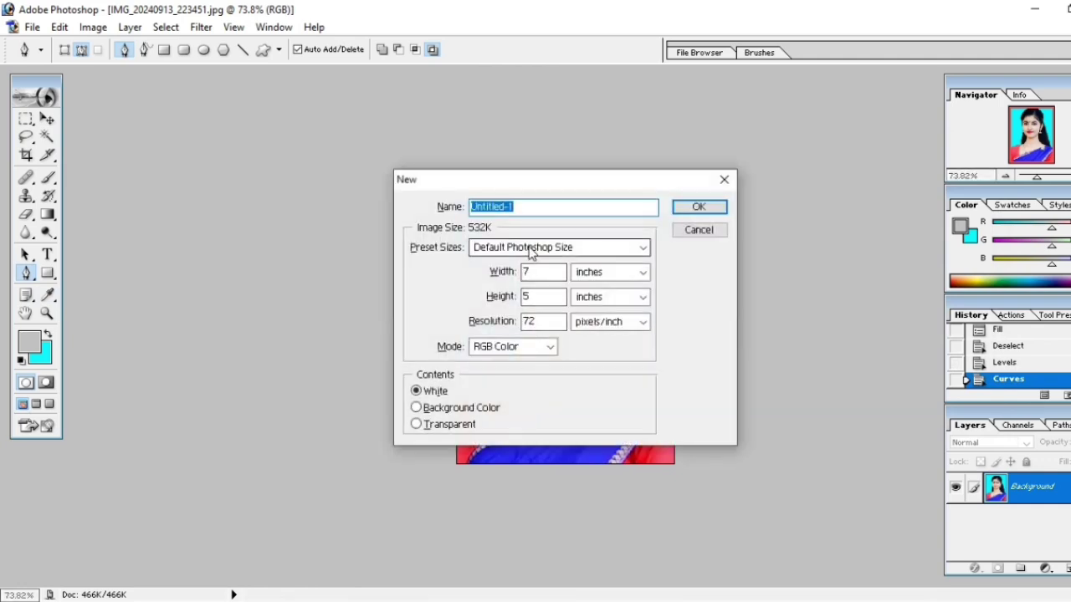
Step: Create a new blank document from the 4 x 6 preset (4×6 in, 300 ppi)
{"action": "left_click", "coordinate": [526, 247]}
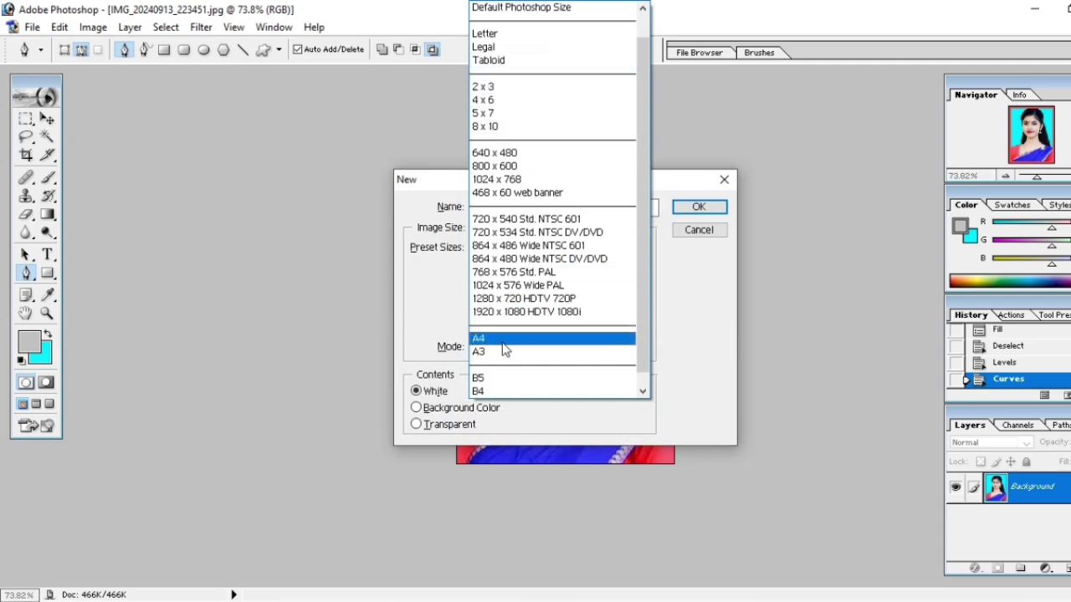
{"action": "left_click", "coordinate": [512, 104]}
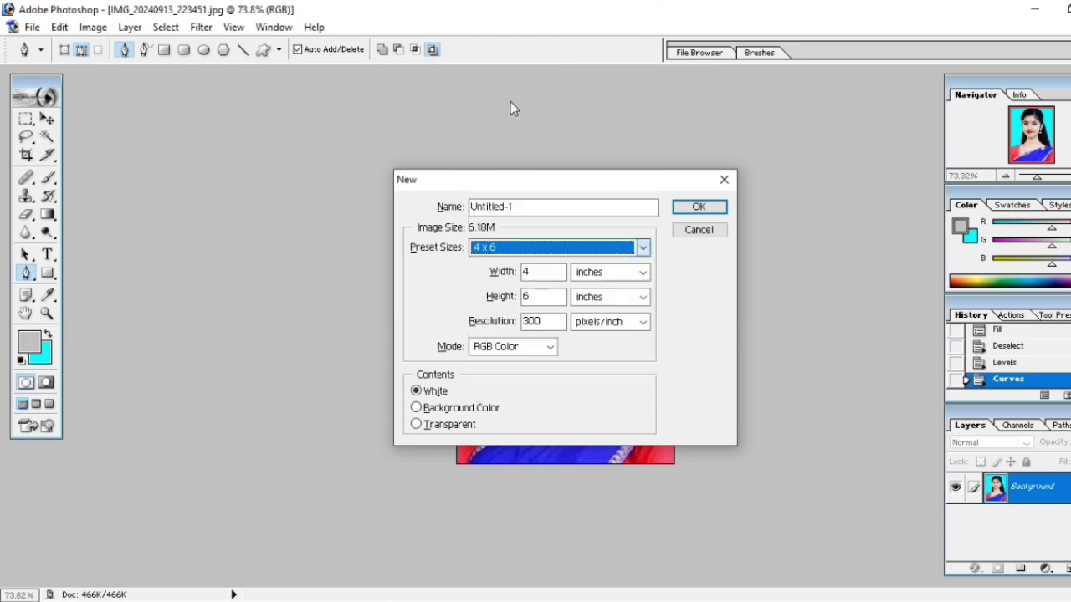
{"action": "left_click", "coordinate": [708, 209]}
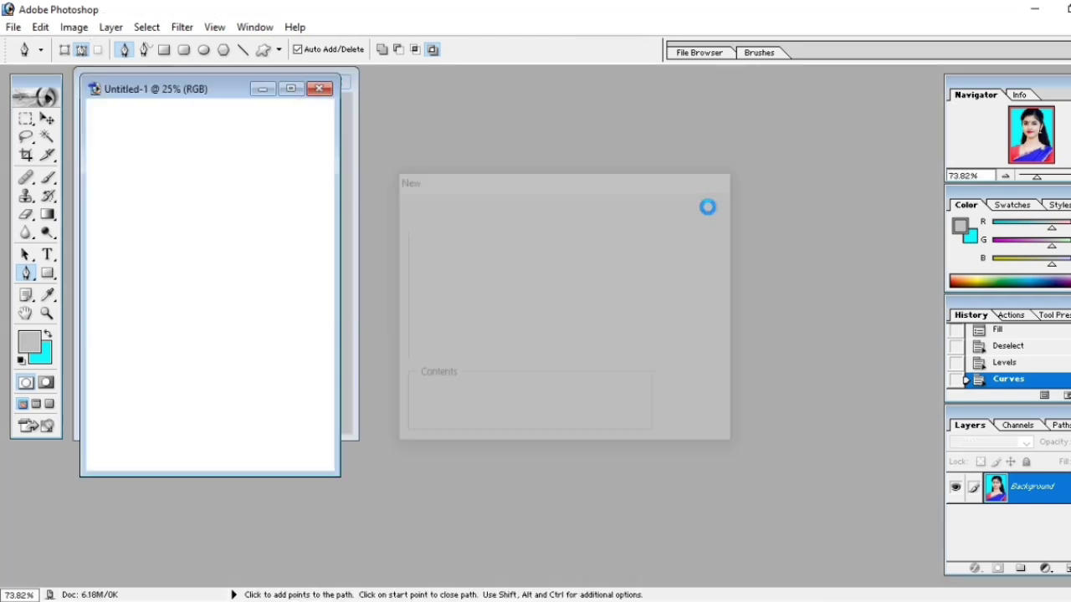
{"action": "left_click", "coordinate": [48, 119]}
Step: Move the blank sheet aside and convert the portrait's Background into Layer 0
{"action": "mouse_move", "coordinate": [124, 91]}
{"action": "left_mouse_down"}
{"action": "mouse_move", "coordinate": [525, 182]}
{"action": "mouse_move", "coordinate": [593, 165]}
{"action": "left_mouse_up"}
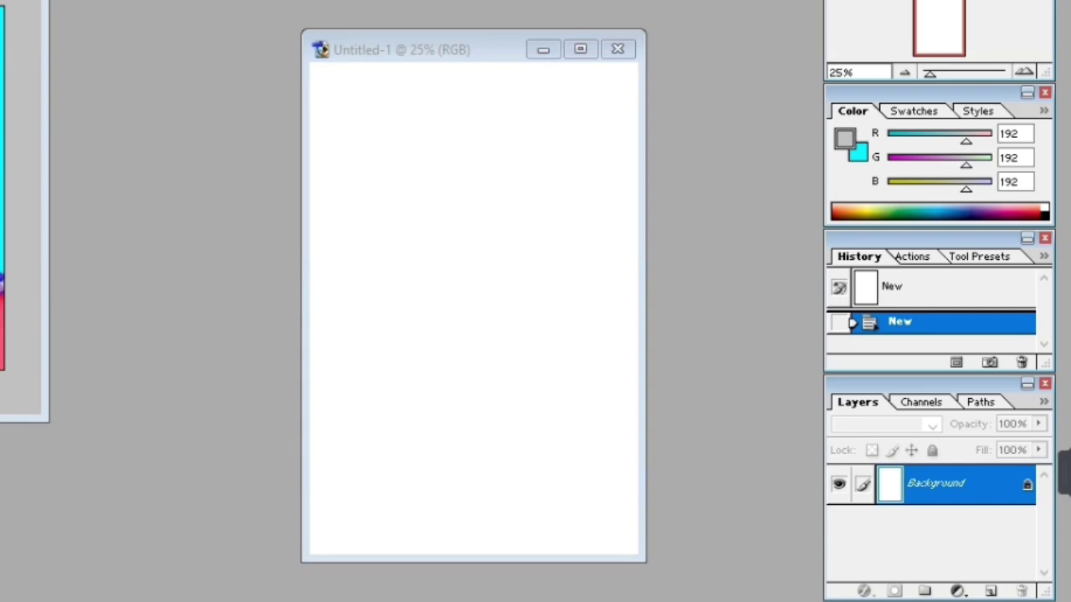
{"action": "left_click", "coordinate": [233, 252]}
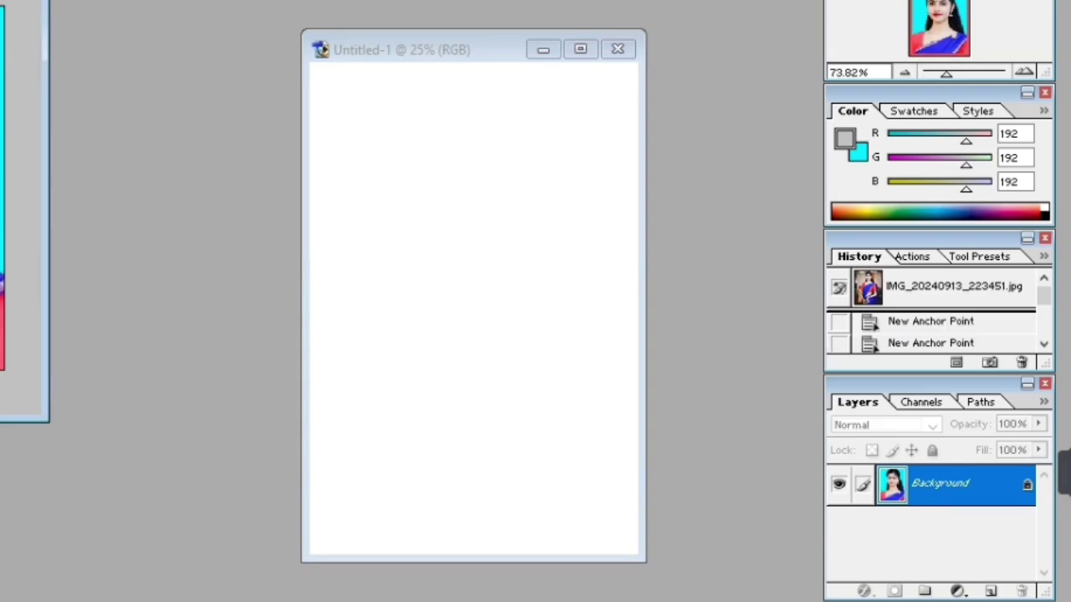
{"action": "double_click", "coordinate": [974, 494]}
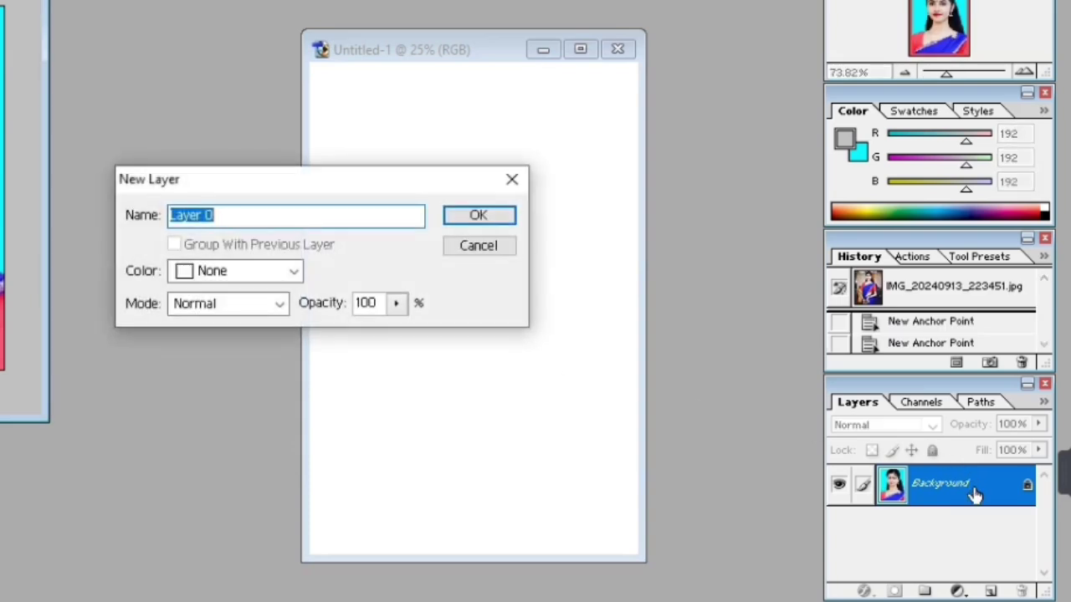
{"action": "left_click", "coordinate": [497, 219]}
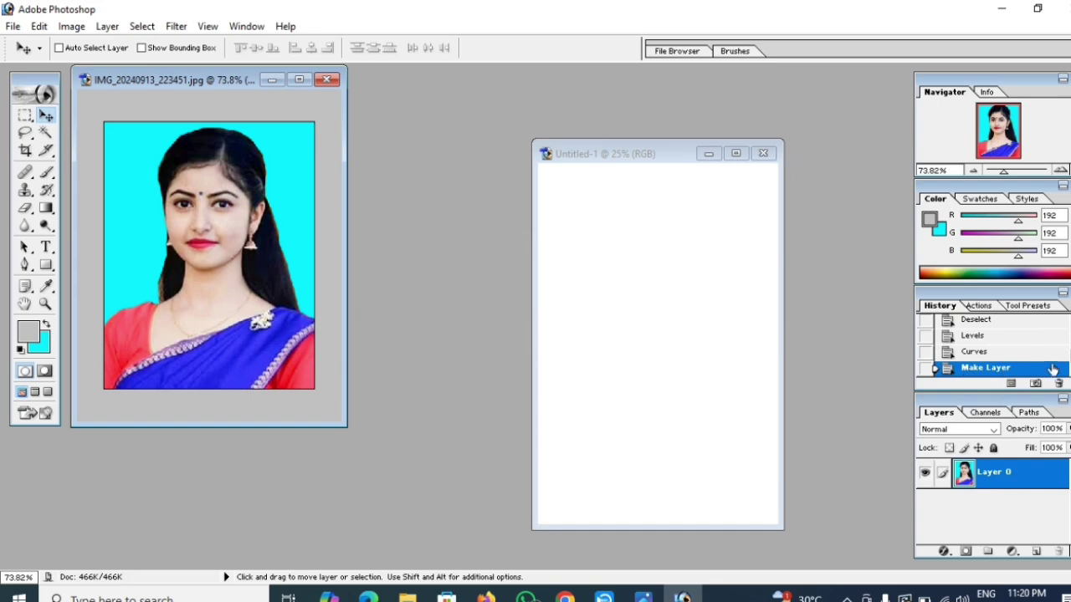
Step: Hide the Layers panel from the Window menu, then reopen the panel list
{"action": "left_click", "coordinate": [247, 26]}
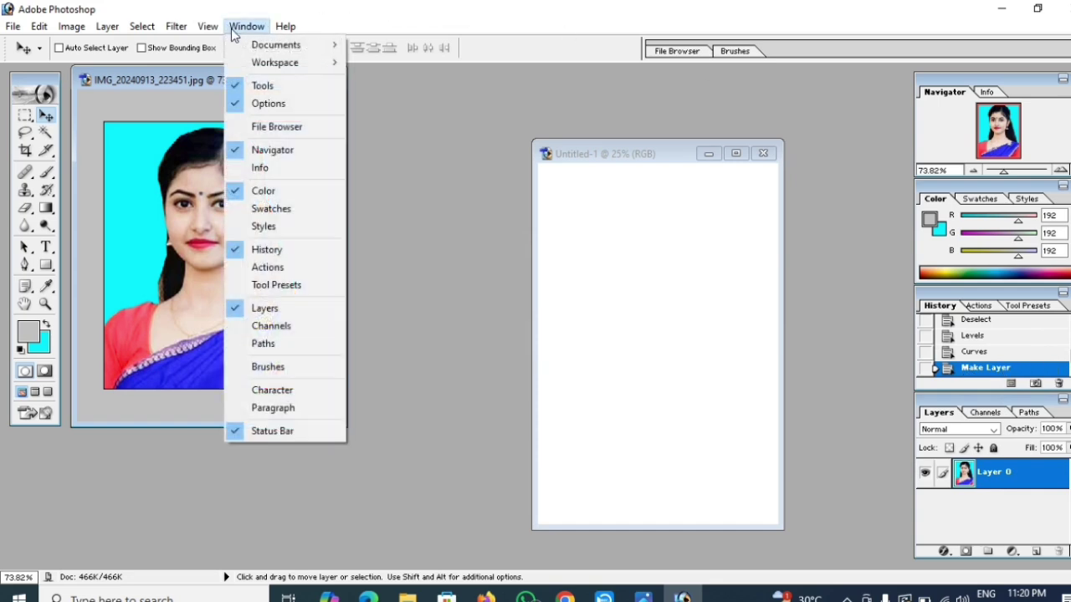
{"action": "left_click", "coordinate": [233, 311]}
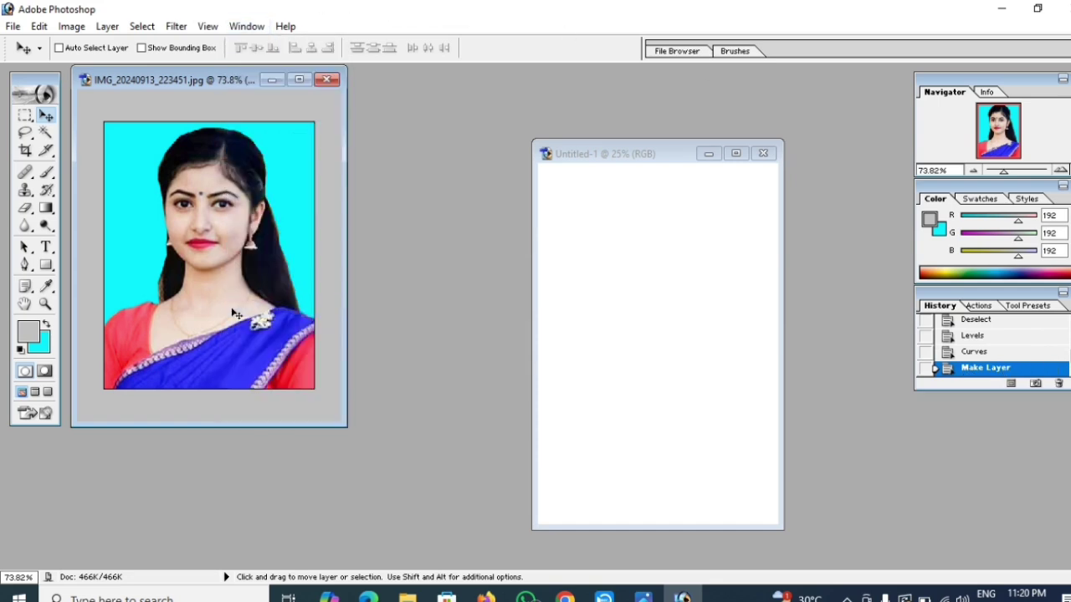
{"action": "left_click", "coordinate": [246, 26]}
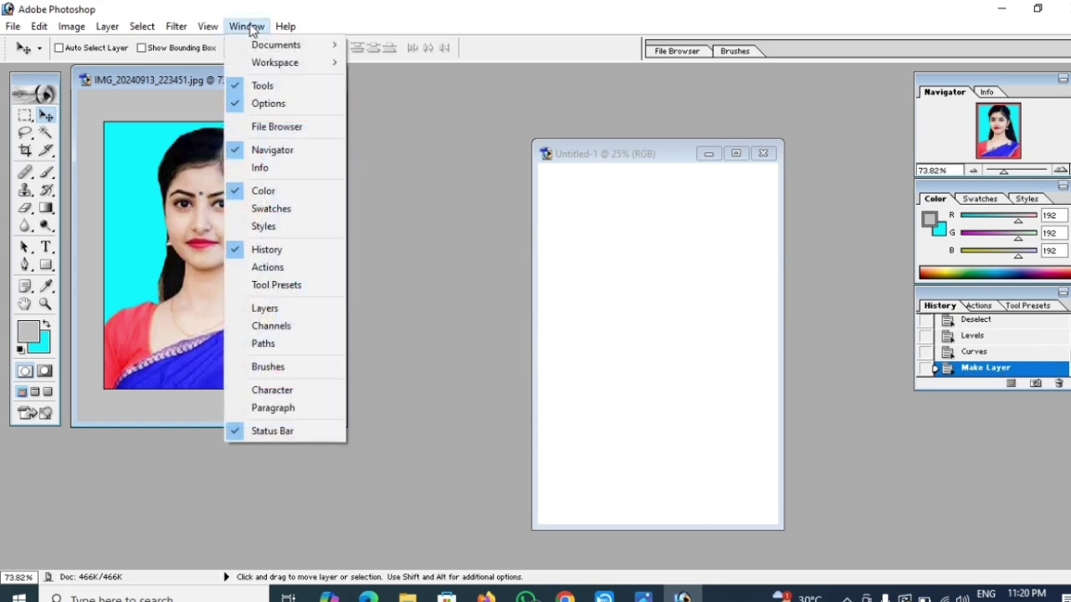
Step: Restore the Layers panel, drag the portrait onto the 4 × 6 sheet, and maximize its window
{"action": "left_click", "coordinate": [261, 307]}
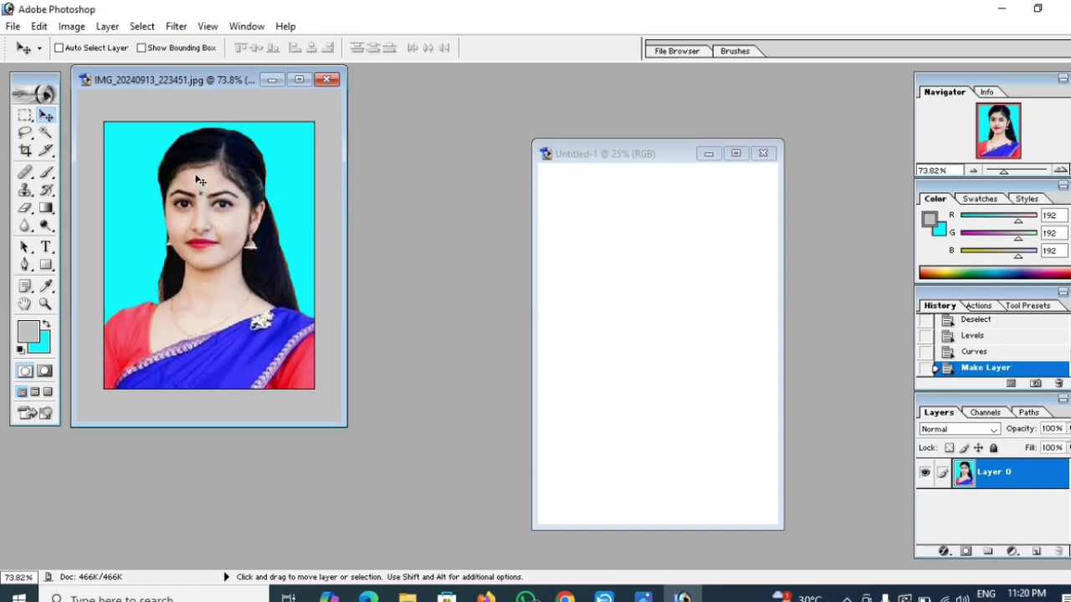
{"action": "left_click_drag", "start_coordinate": [200, 181], "coordinate": [605, 249]}
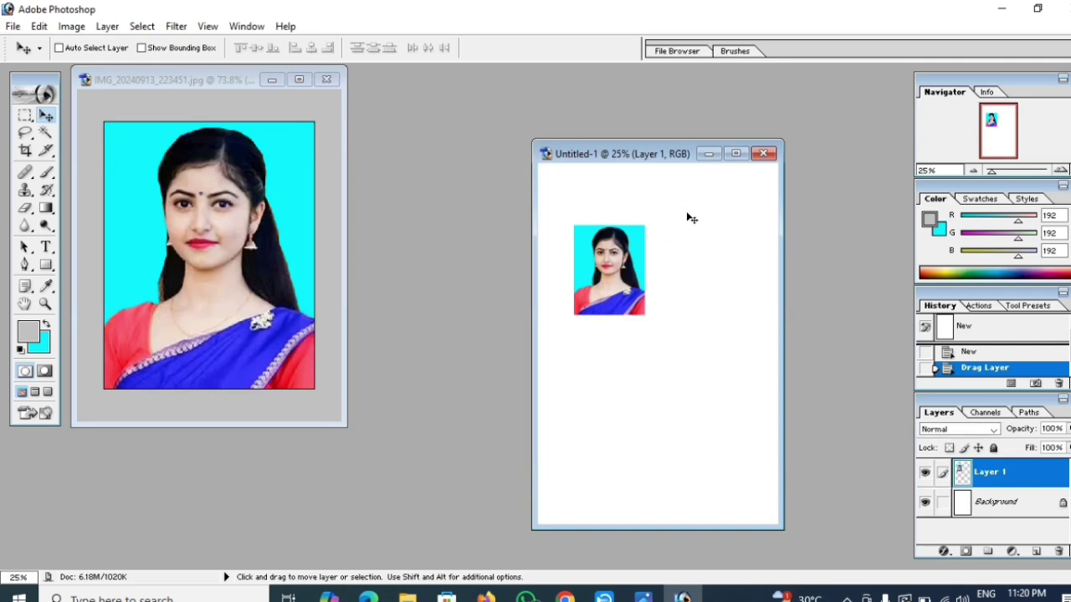
{"action": "left_click", "coordinate": [735, 153]}
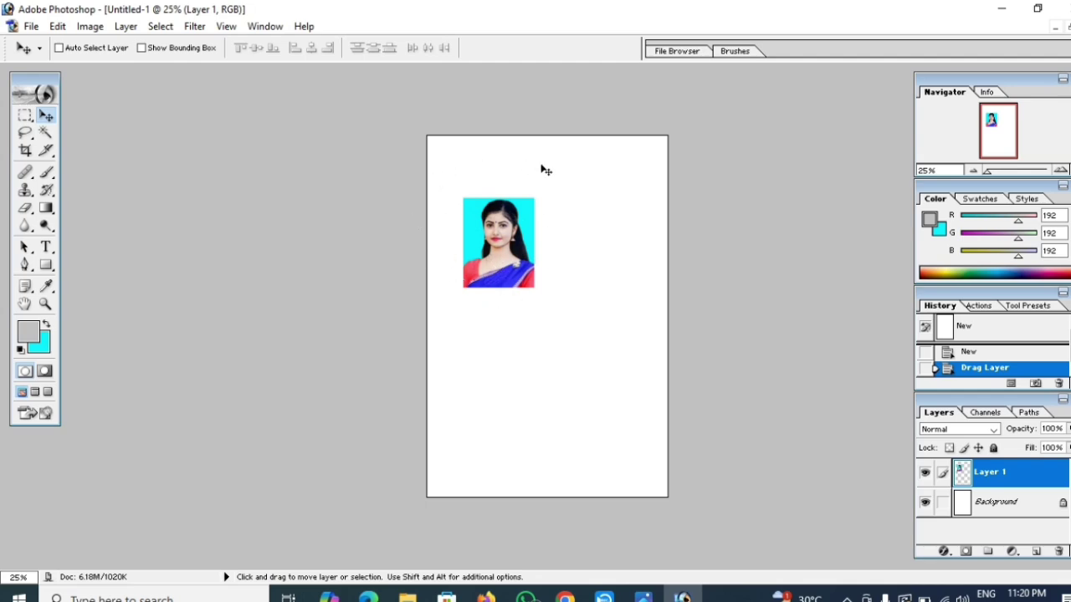
Step: Stroke the photo layer with a 3 px black (000000) border
{"action": "left_click", "coordinate": [55, 27]}
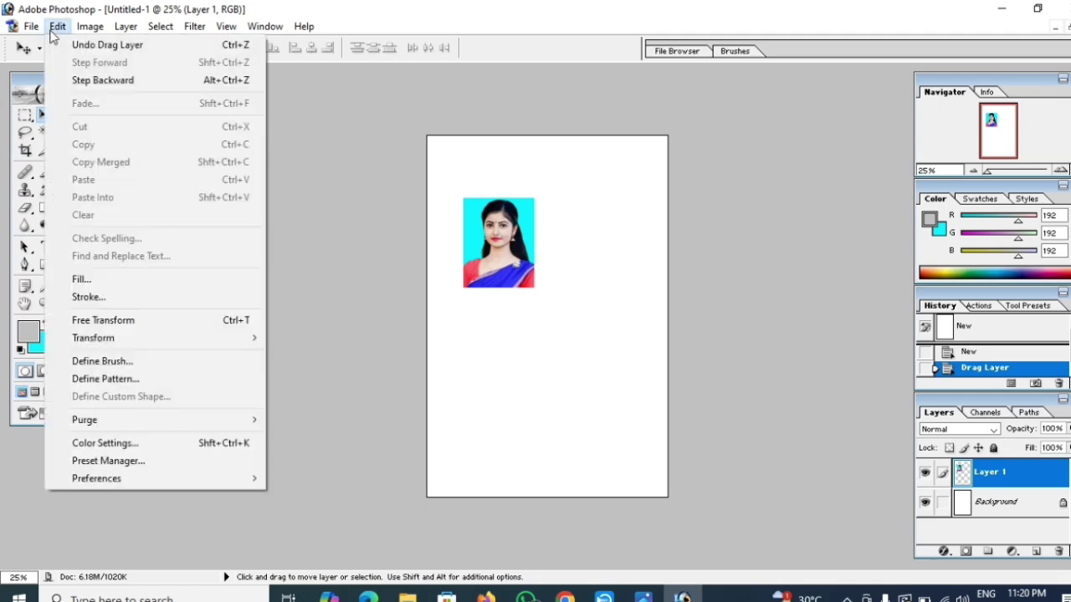
{"action": "left_click", "coordinate": [90, 298]}
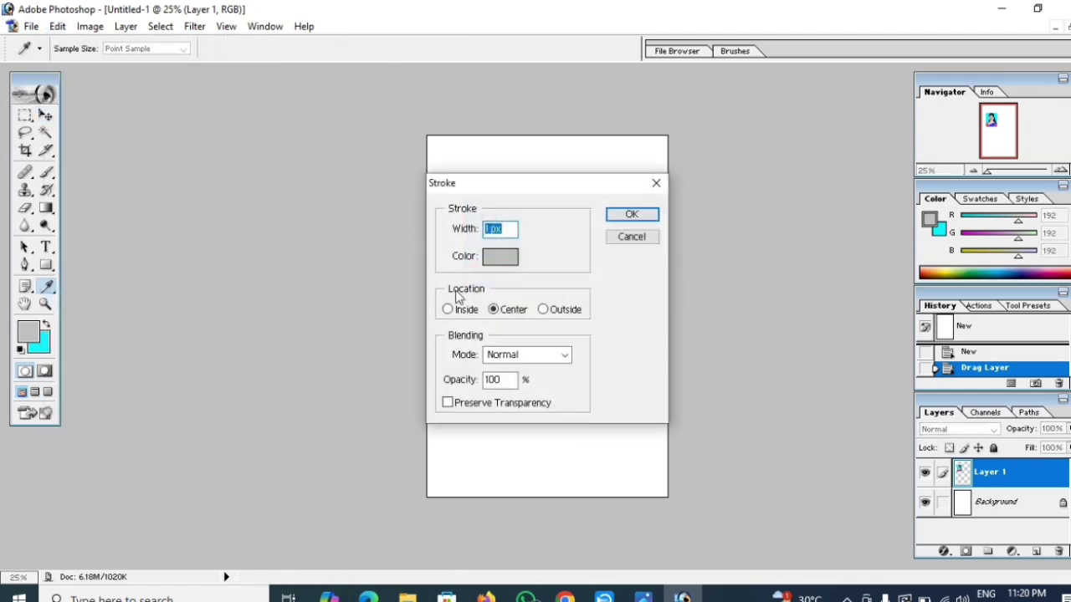
{"action": "left_click", "coordinate": [491, 265]}
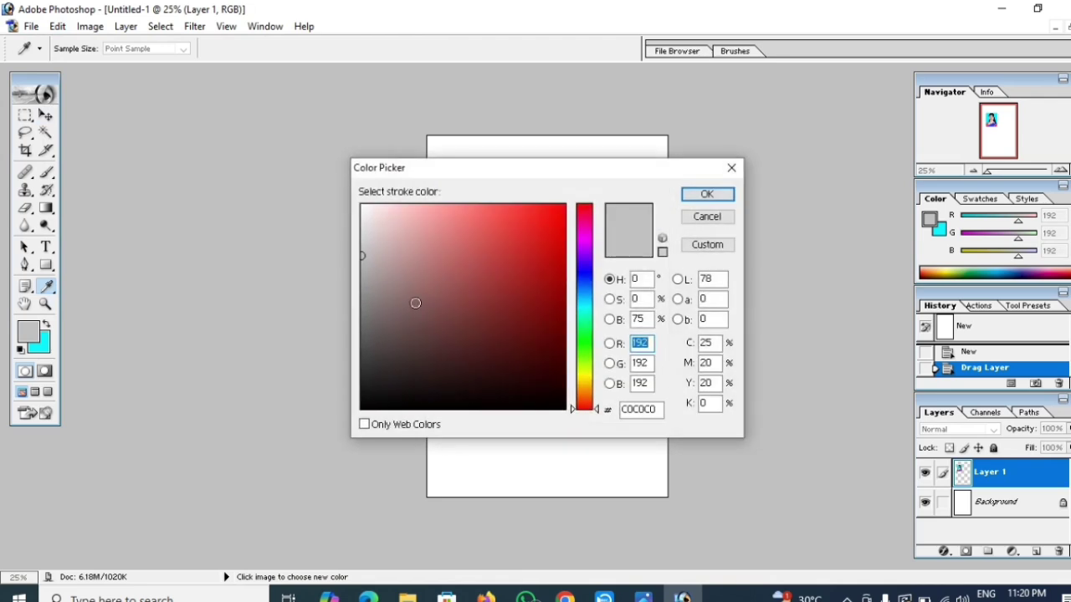
{"action": "left_click_drag", "start_coordinate": [414, 303], "coordinate": [364, 423]}
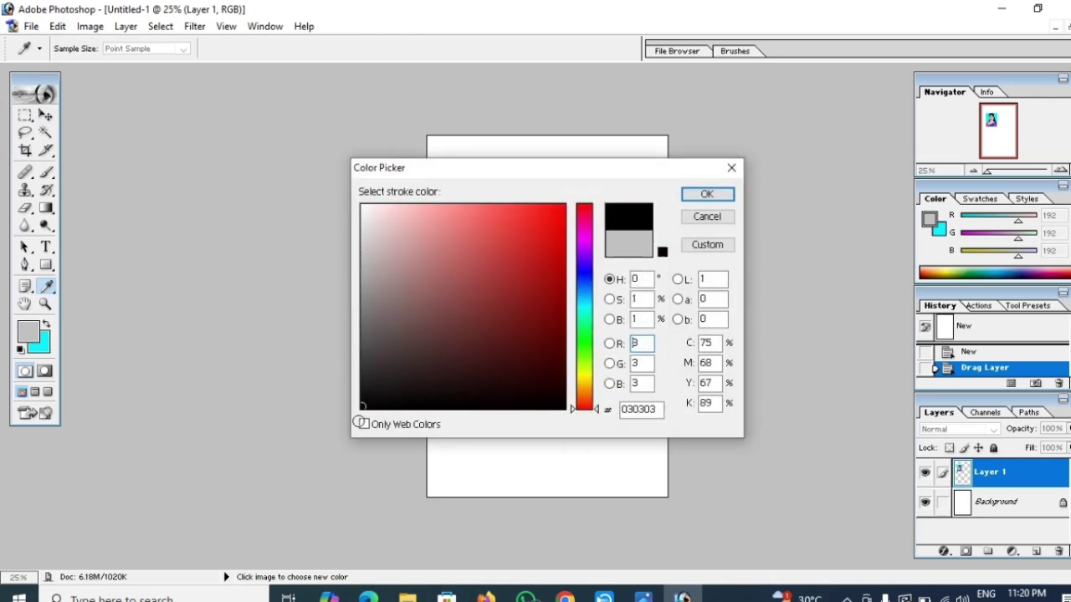
{"action": "left_click", "coordinate": [703, 195]}
{"action": "type", "text": "3"}
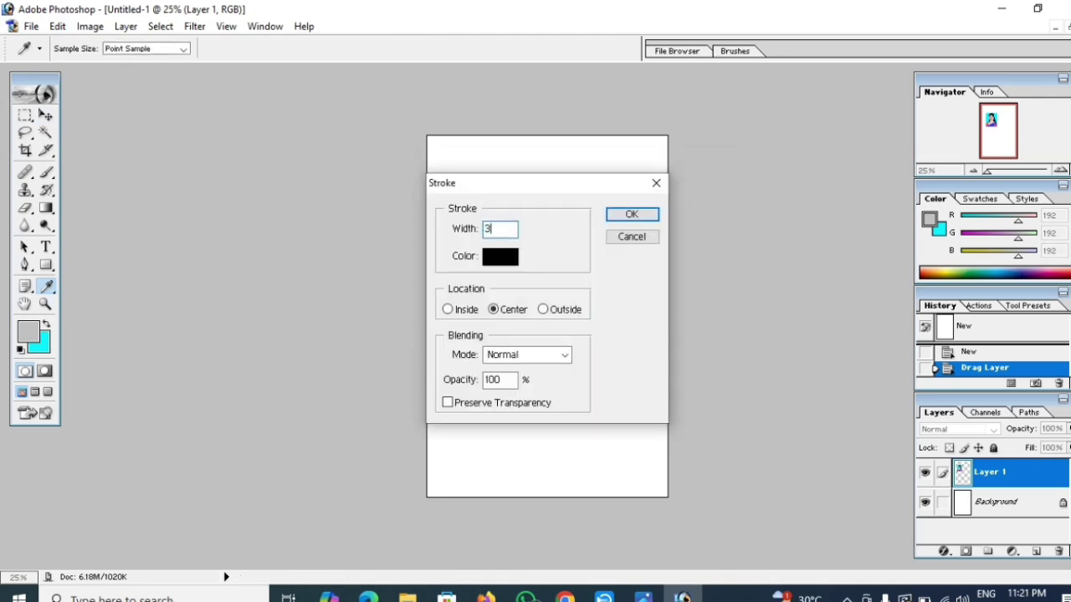
{"action": "left_click", "coordinate": [638, 219]}
Step: With the Move tool, position the bordered photo at the sheet's top-left corner
{"action": "key", "text": "v"}
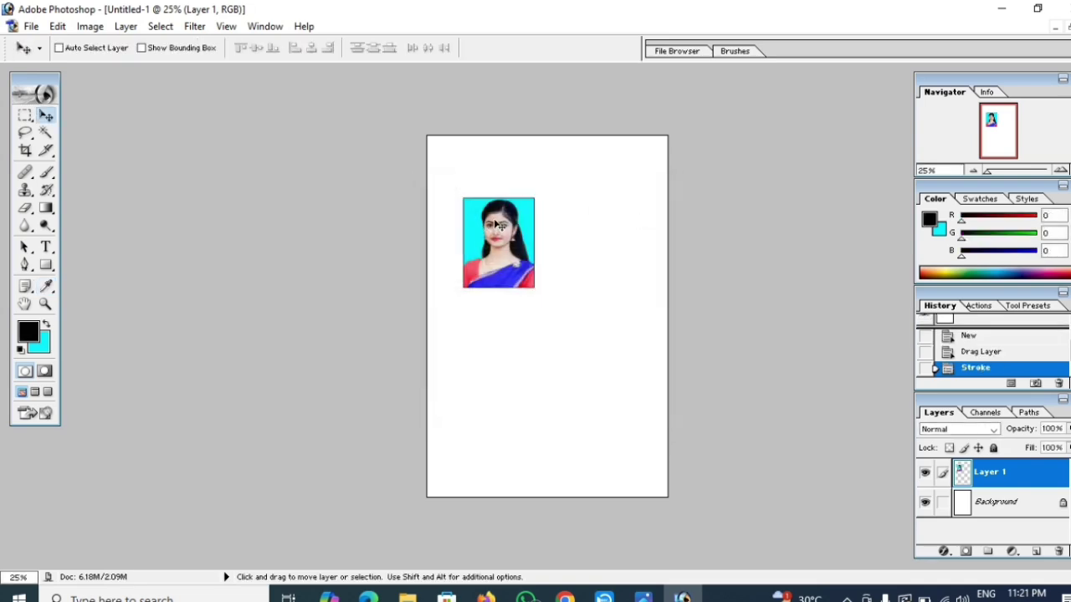
{"action": "left_click", "coordinate": [494, 218]}
{"action": "left_click", "coordinate": [495, 220]}
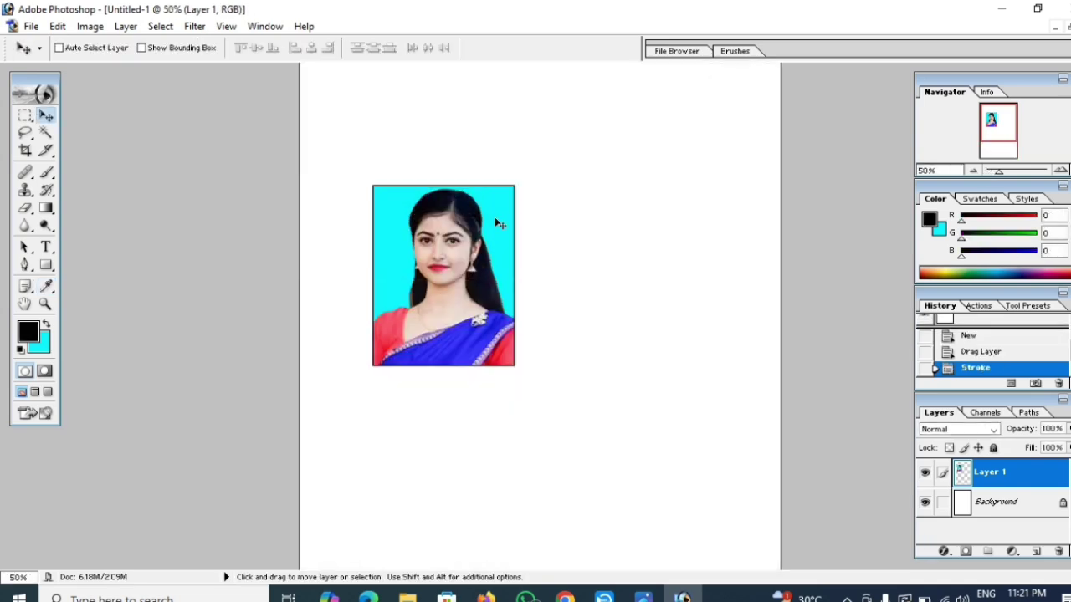
{"action": "left_click", "coordinate": [495, 217], "text": "alt"}
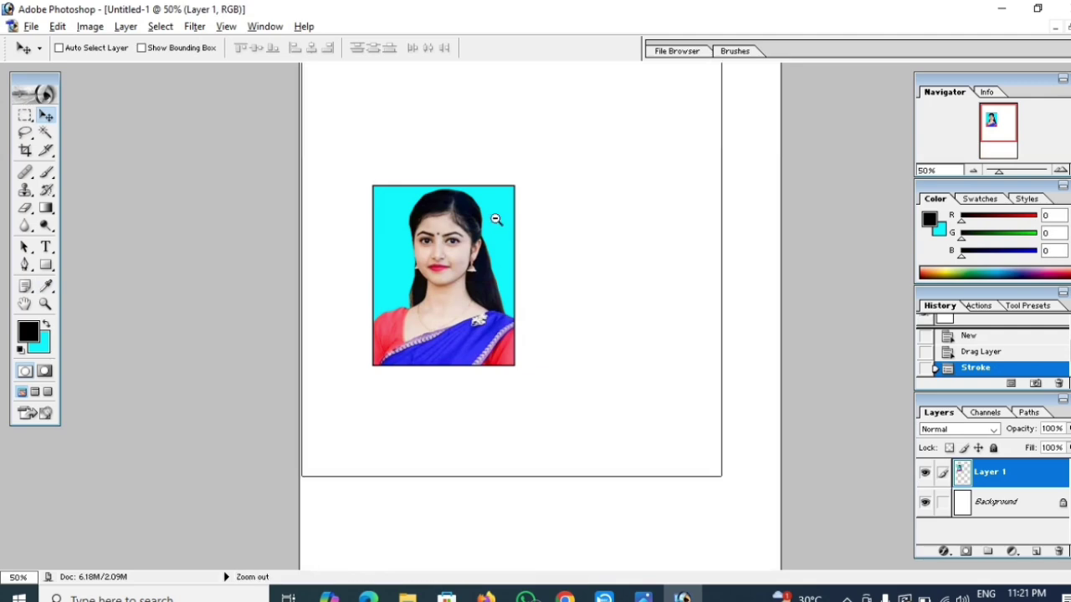
{"action": "left_click_drag", "start_coordinate": [448, 180], "coordinate": [453, 163]}
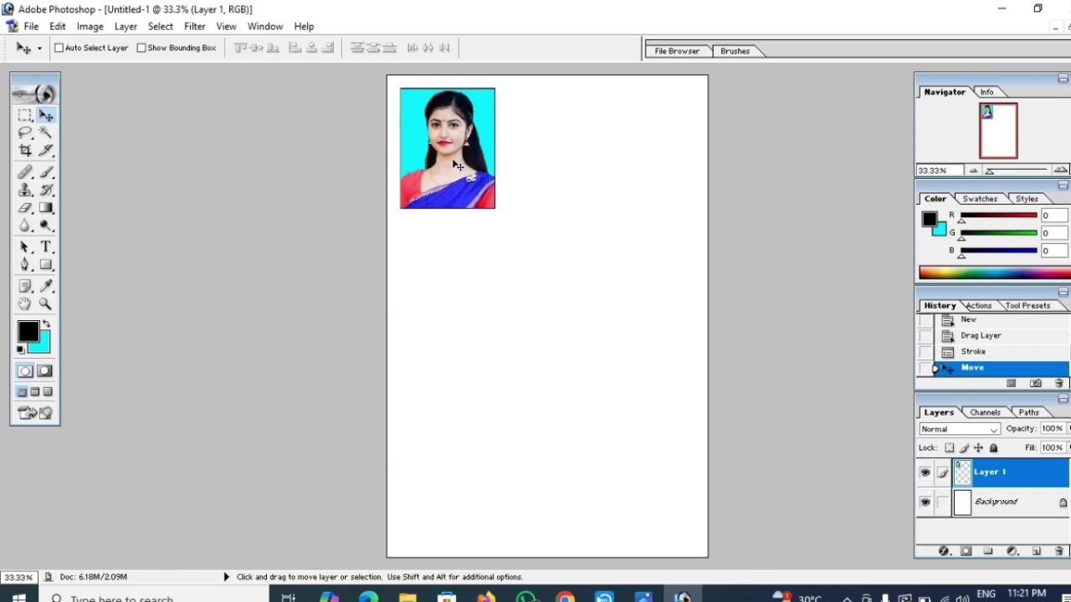
Step: Alt+Shift-drag two copies to the right, nudging the third photo into place
{"action": "key", "text": "alt"}
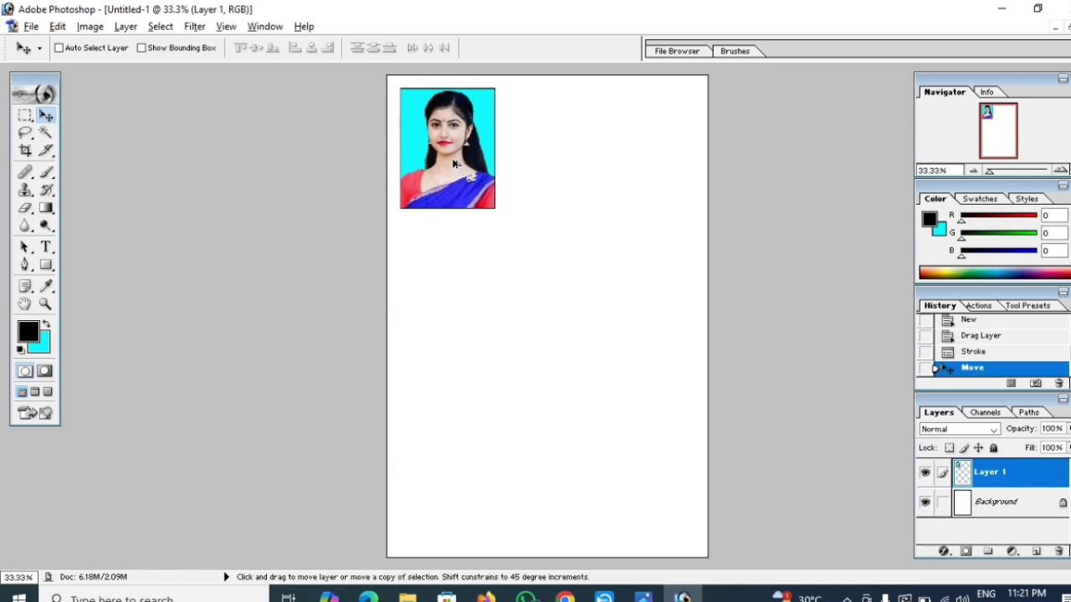
{"action": "key", "text": "shift"}
{"action": "left_click_drag", "start_coordinate": [455, 165], "coordinate": [564, 168]}
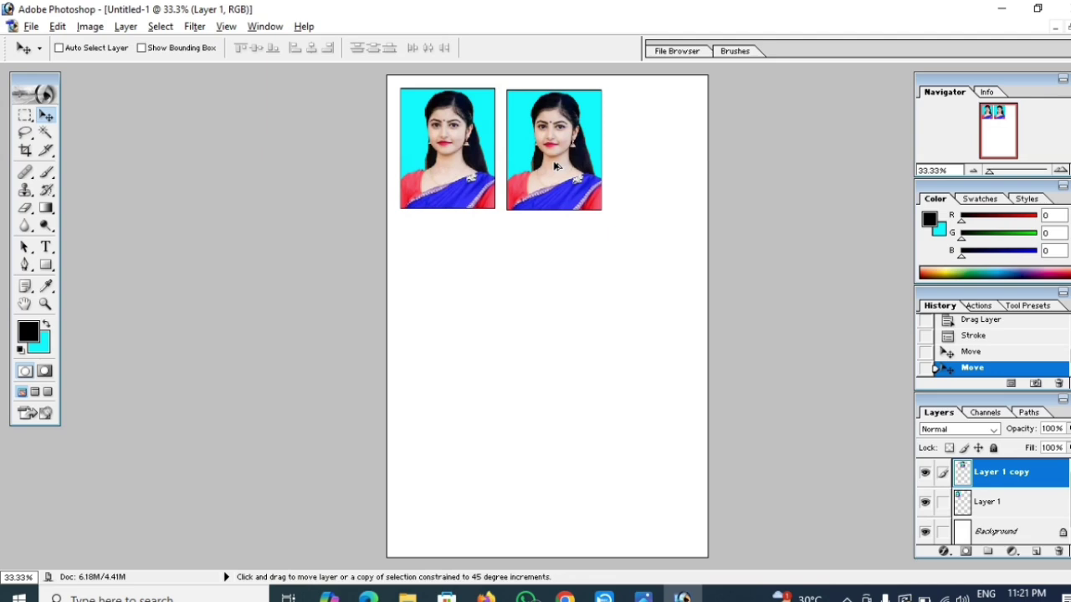
{"action": "left_click_drag", "start_coordinate": [561, 168], "coordinate": [659, 170]}
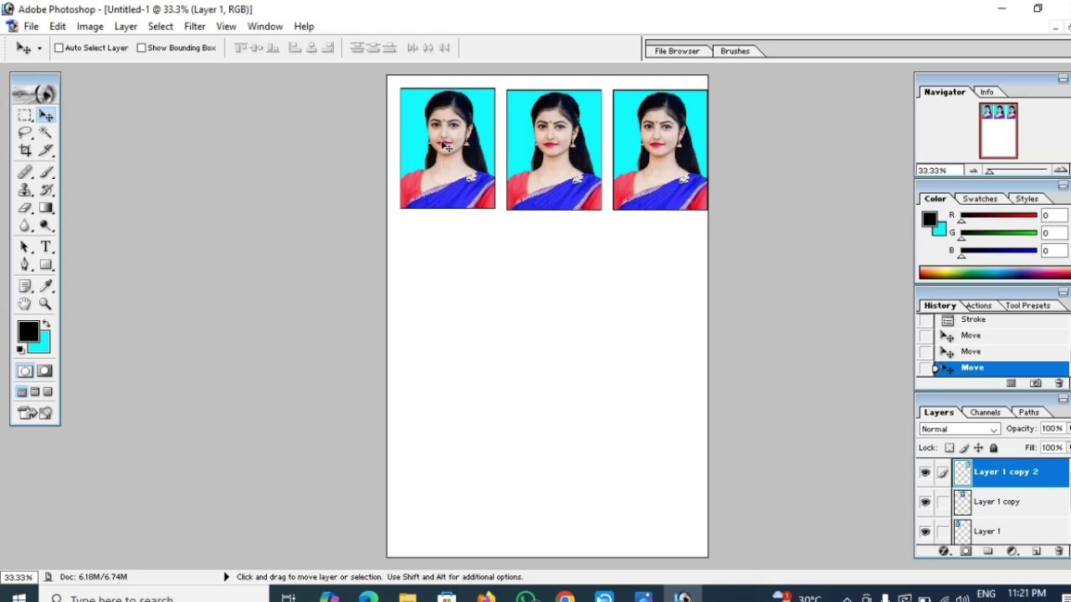
{"action": "key", "text": "shift+Left"}
{"action": "key", "text": "shift+Left"}
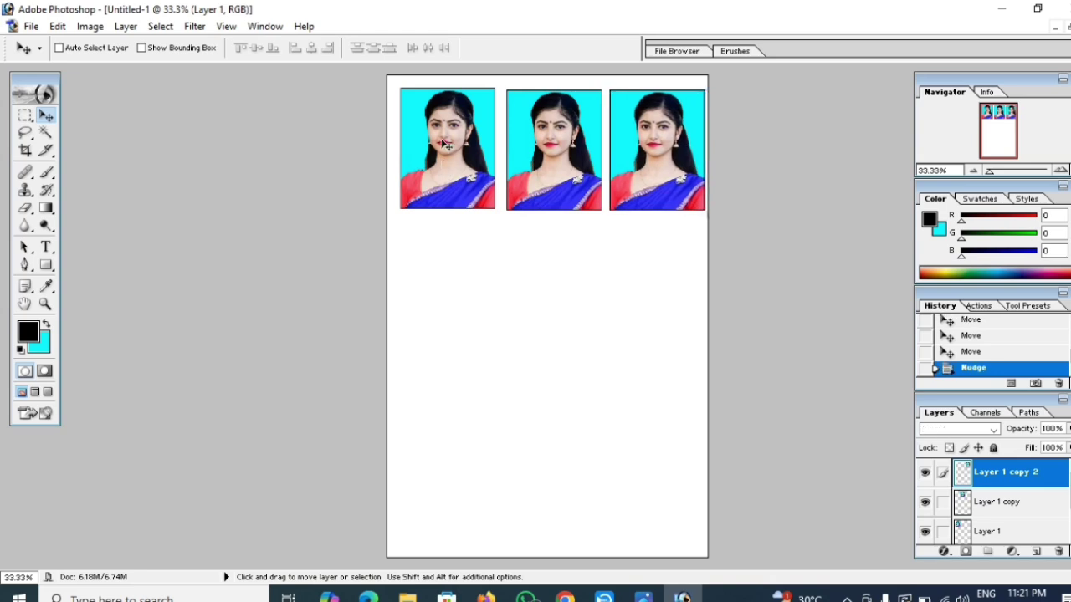
{"action": "key", "text": "shift+Left"}
{"action": "key", "text": "shift+Left"}
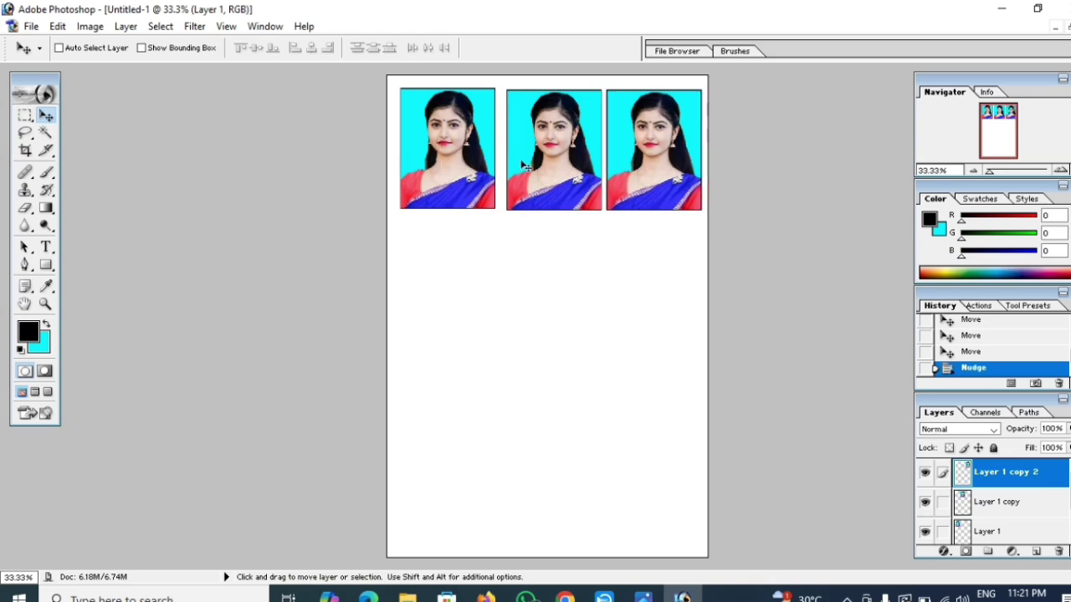
{"action": "key", "text": "shift+Left"}
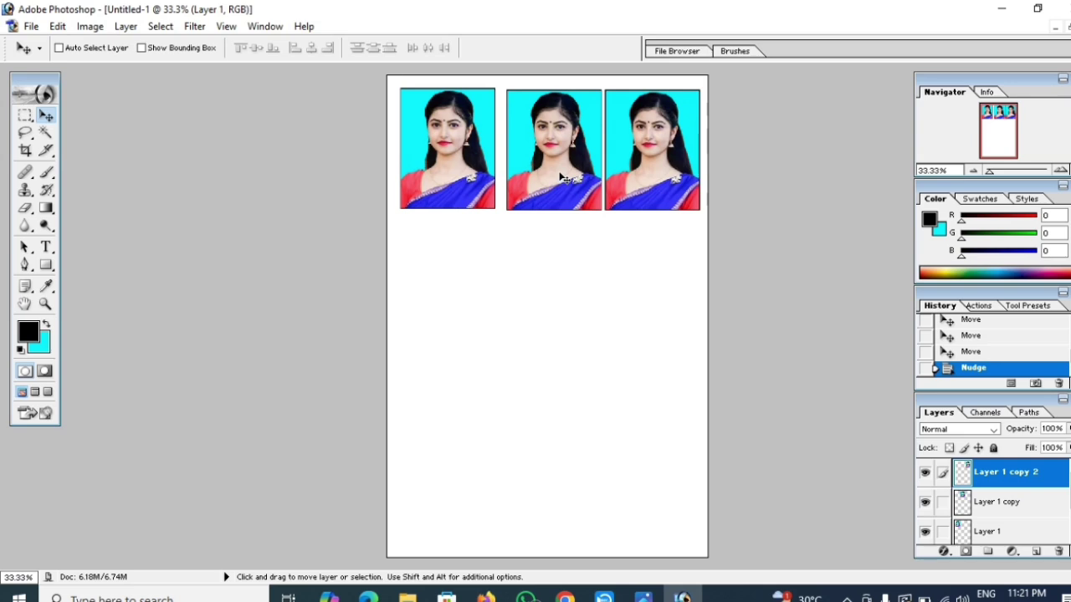
{"action": "key", "text": "shift+Right"}
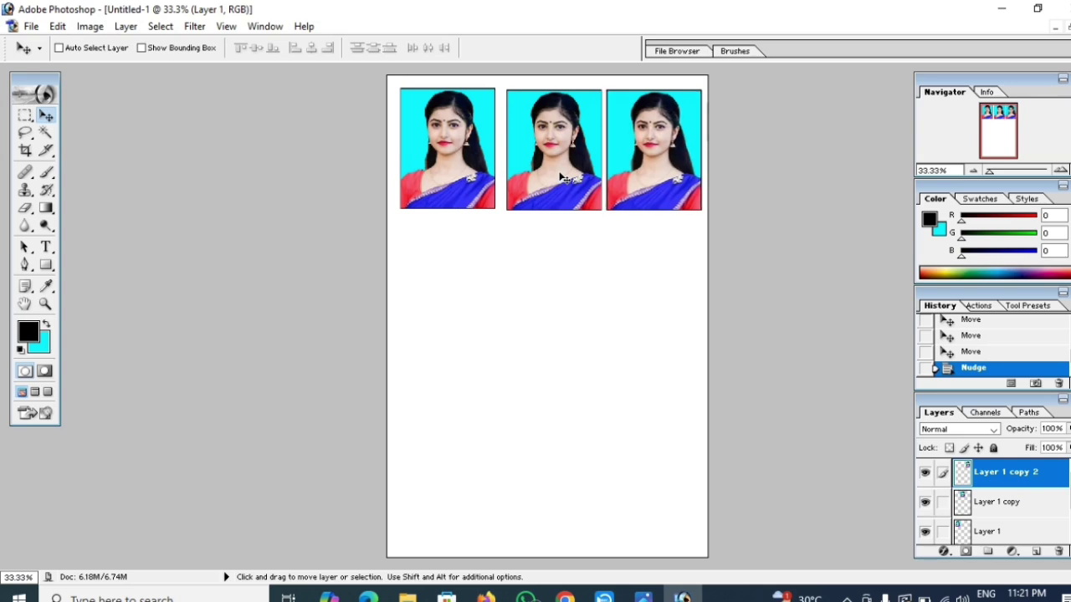
Step: Enable Auto Select Layer and nudge the first, middle and right photos left to even spacing
{"action": "left_click", "coordinate": [58, 47]}
{"action": "left_click", "coordinate": [459, 162]}
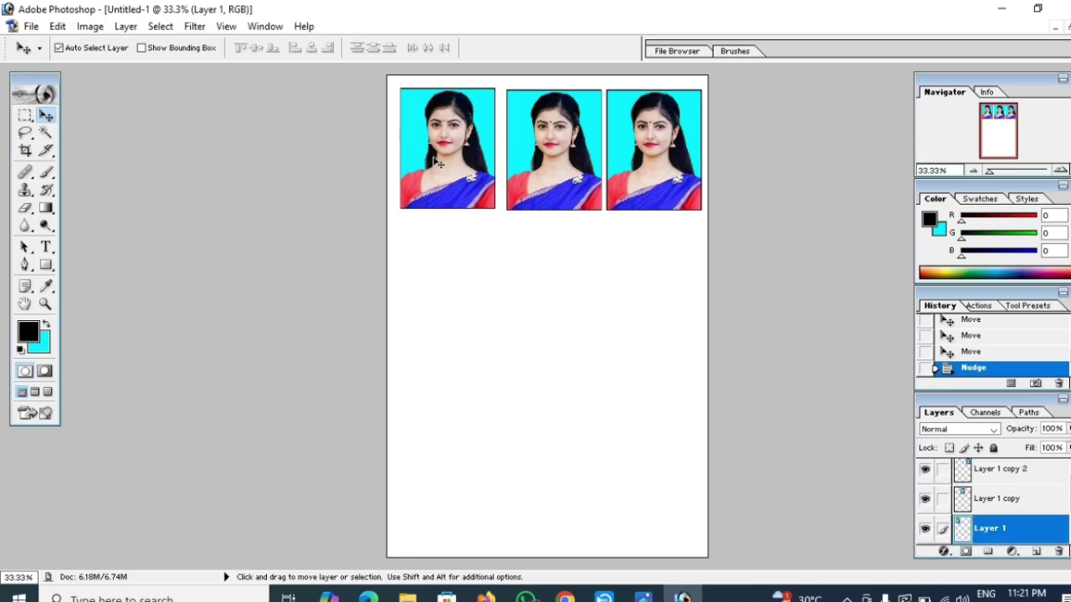
{"action": "key", "text": "shift+Left"}
{"action": "key", "text": "shift+Left"}
{"action": "key", "text": "shift+Left"}
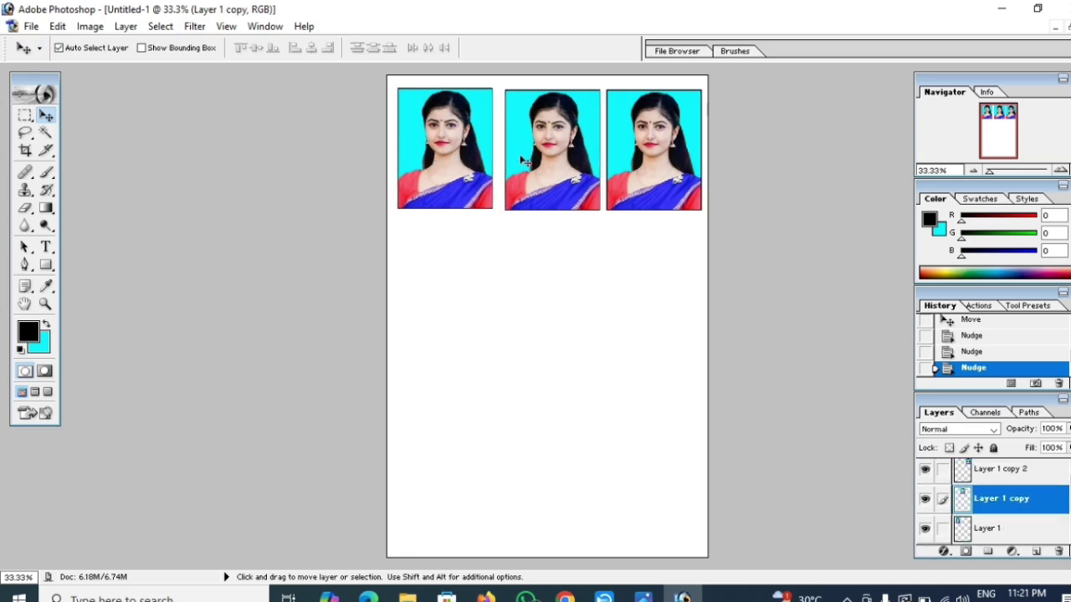
{"action": "key", "text": "shift+Left"}
{"action": "key", "text": "shift+Left"}
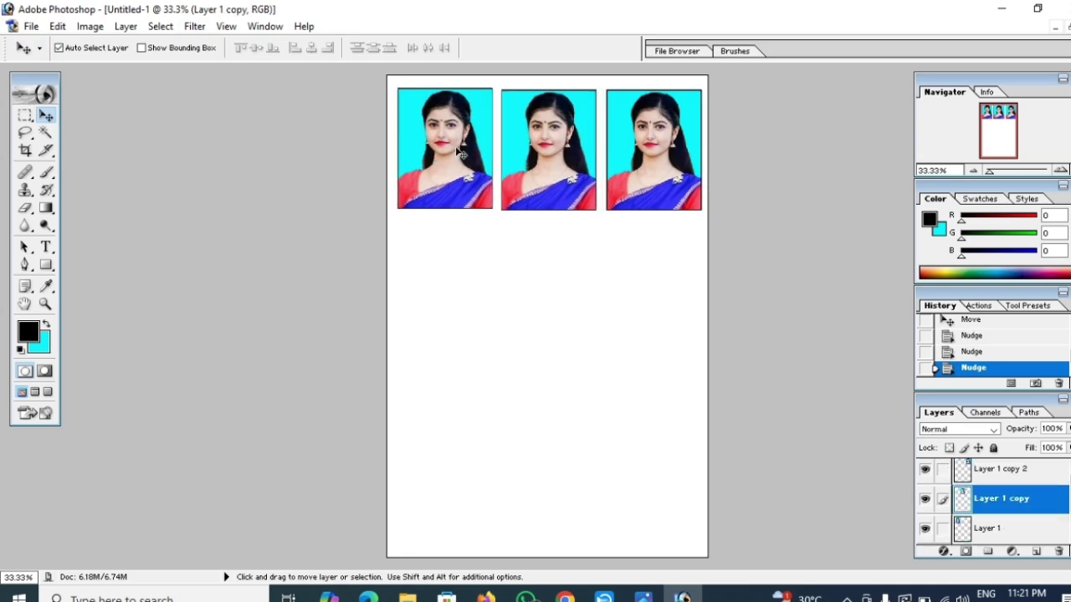
{"action": "left_click", "coordinate": [462, 154]}
{"action": "key", "text": "Left"}
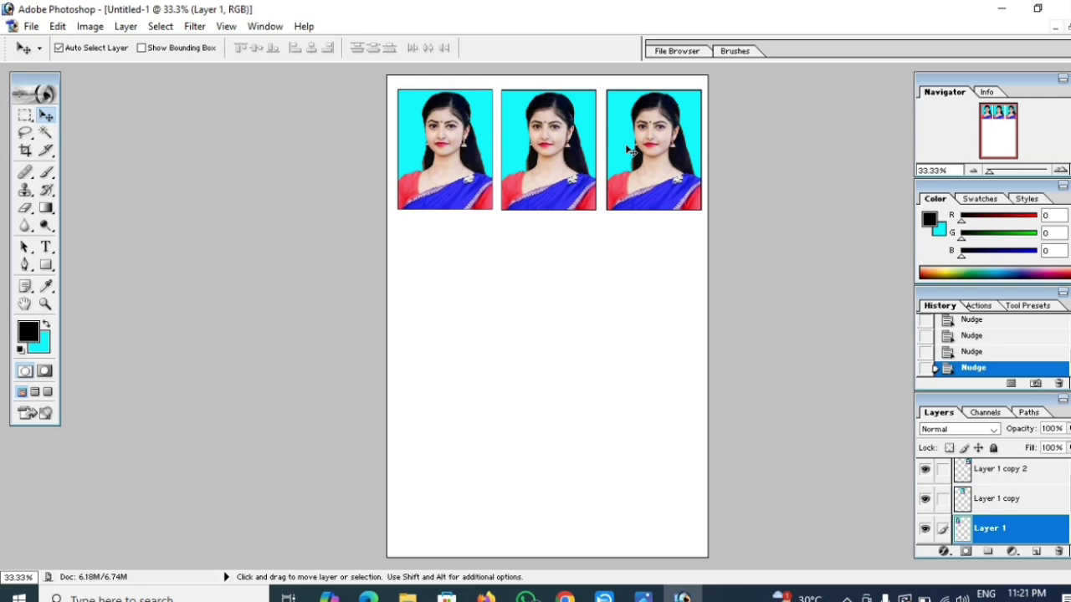
{"action": "left_click", "coordinate": [629, 150]}
{"action": "key", "text": "Left"}
{"action": "key", "text": "Left"}
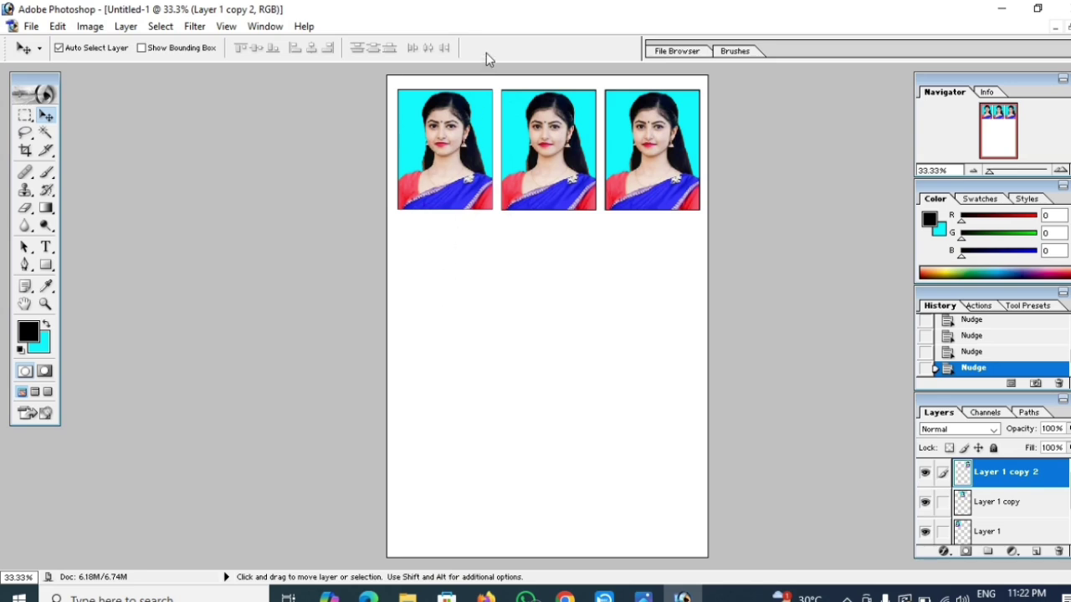
Step: Marquee-select the row of three photos, copy merged, and paste it as Layer 2
{"action": "left_click", "coordinate": [26, 121]}
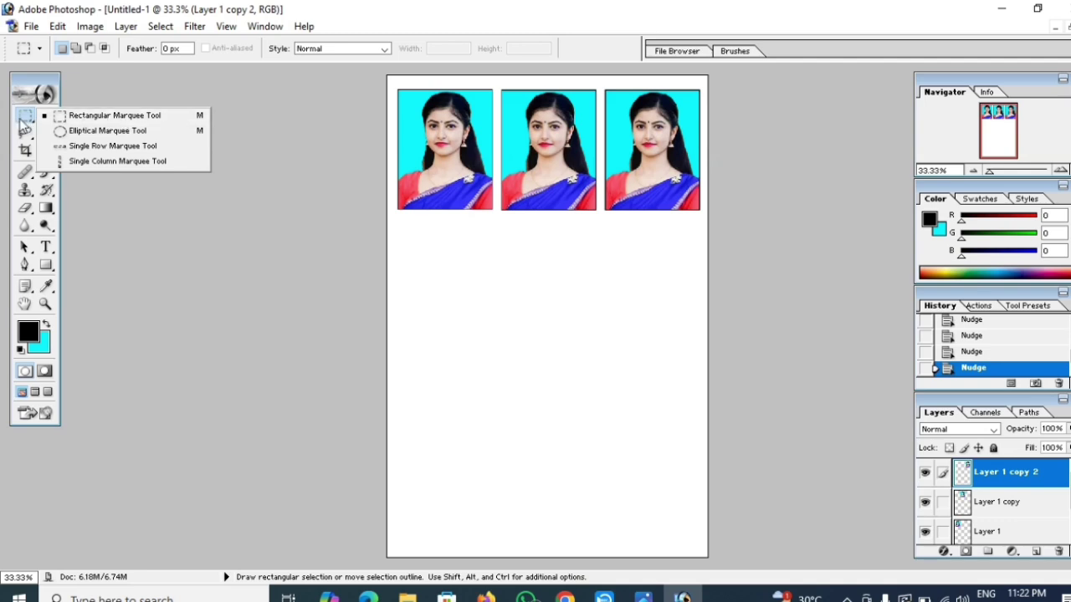
{"action": "left_click", "coordinate": [23, 123]}
{"action": "mouse_move", "coordinate": [390, 83]}
{"action": "left_mouse_down"}
{"action": "mouse_move", "coordinate": [691, 225]}
{"action": "mouse_move", "coordinate": [705, 220]}
{"action": "left_mouse_up"}
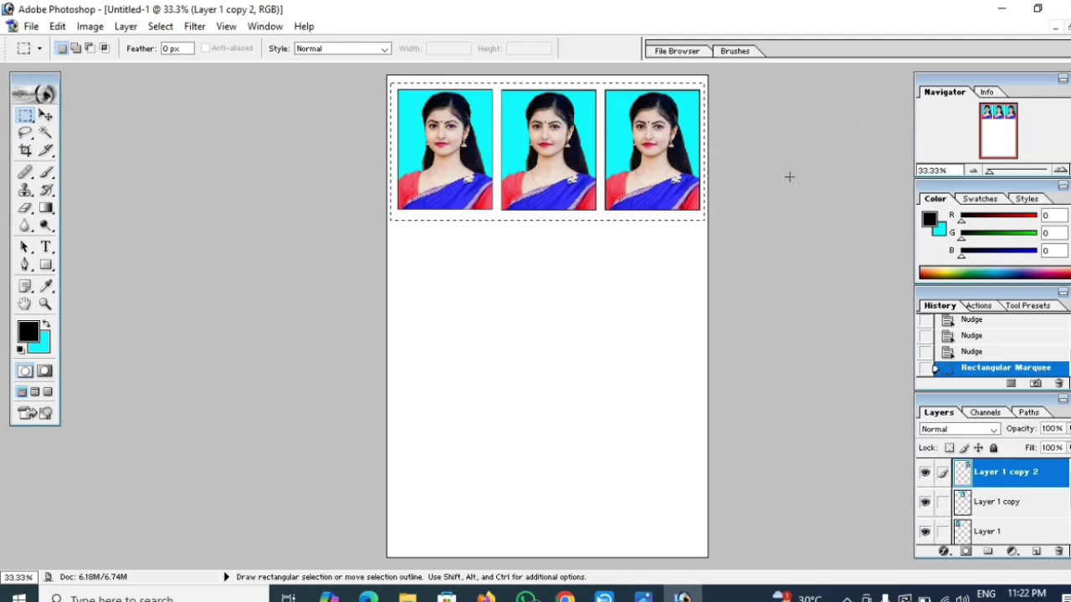
{"action": "key", "text": "ctrl"}
{"action": "key", "text": "shift"}
{"action": "key", "text": "ctrl+v"}
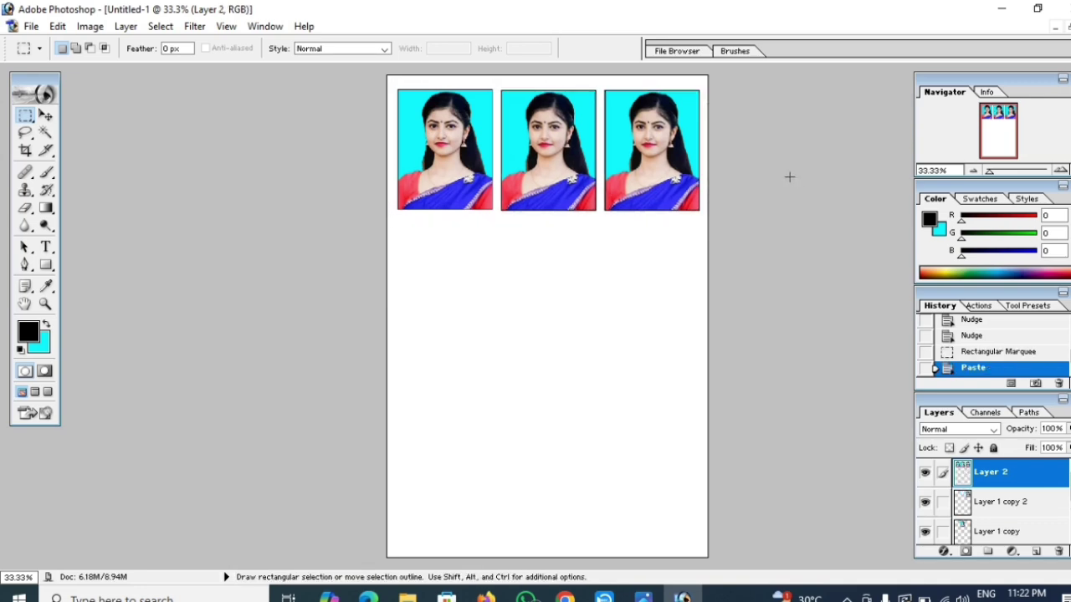
{"action": "left_click", "coordinate": [46, 116]}
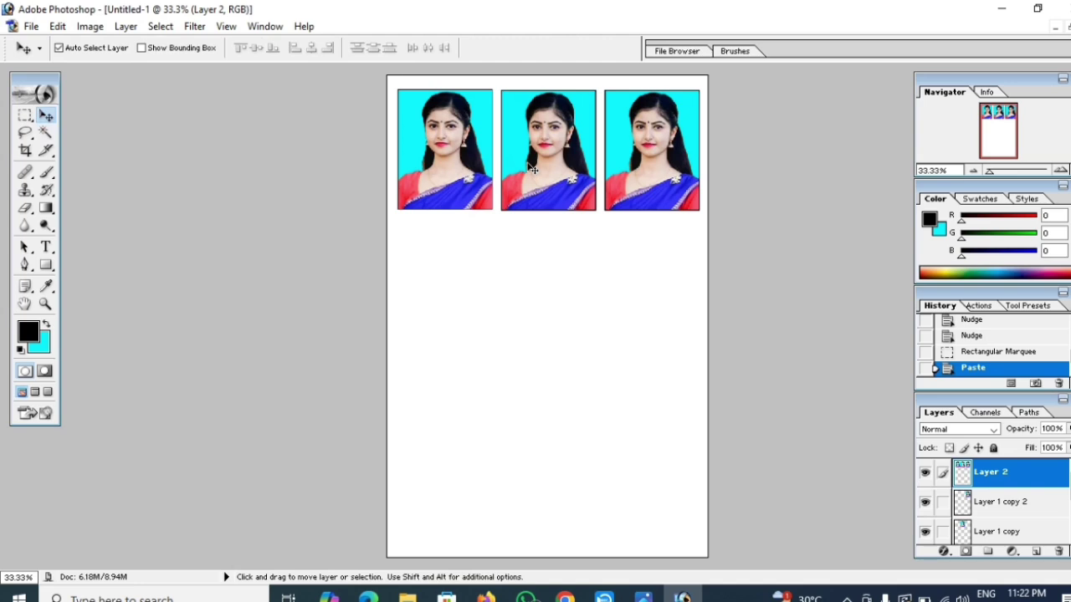
Step: Drag the pasted row down to form a second row beneath the first
{"action": "left_click_drag", "start_coordinate": [532, 143], "coordinate": [534, 286]}
{"action": "scroll", "coordinate": [532, 264], "scroll_direction": "up", "scroll_amount": 1}
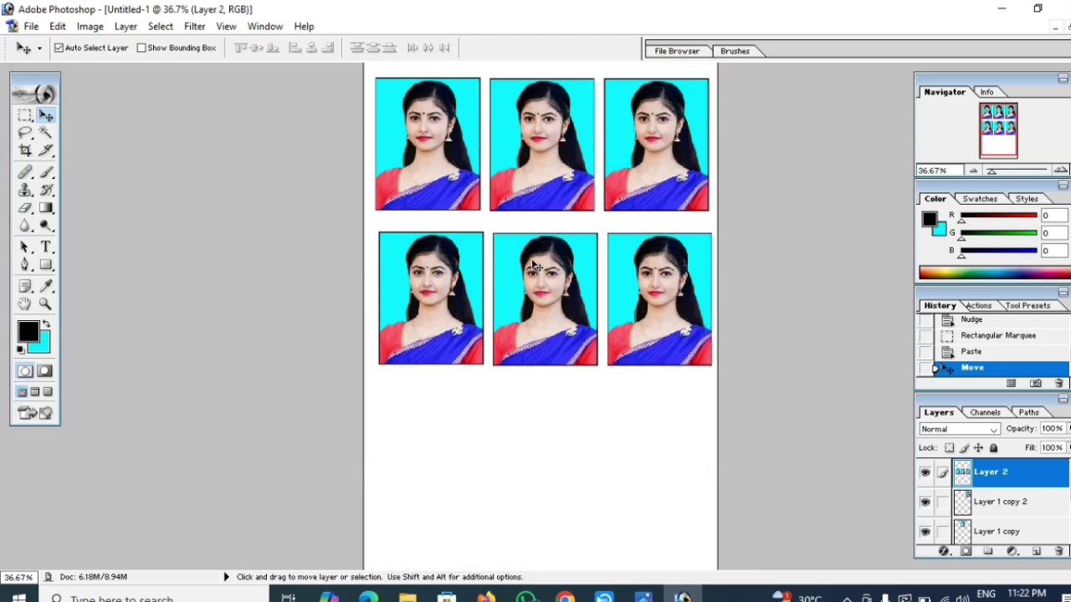
{"action": "scroll", "coordinate": [533, 266], "scroll_direction": "down", "scroll_amount": 1}
{"action": "scroll", "coordinate": [533, 260], "scroll_direction": "up", "scroll_amount": 1}
{"action": "scroll", "coordinate": [533, 255], "scroll_direction": "down", "scroll_amount": 1}
{"action": "scroll", "coordinate": [532, 248], "scroll_direction": "up", "scroll_amount": 1}
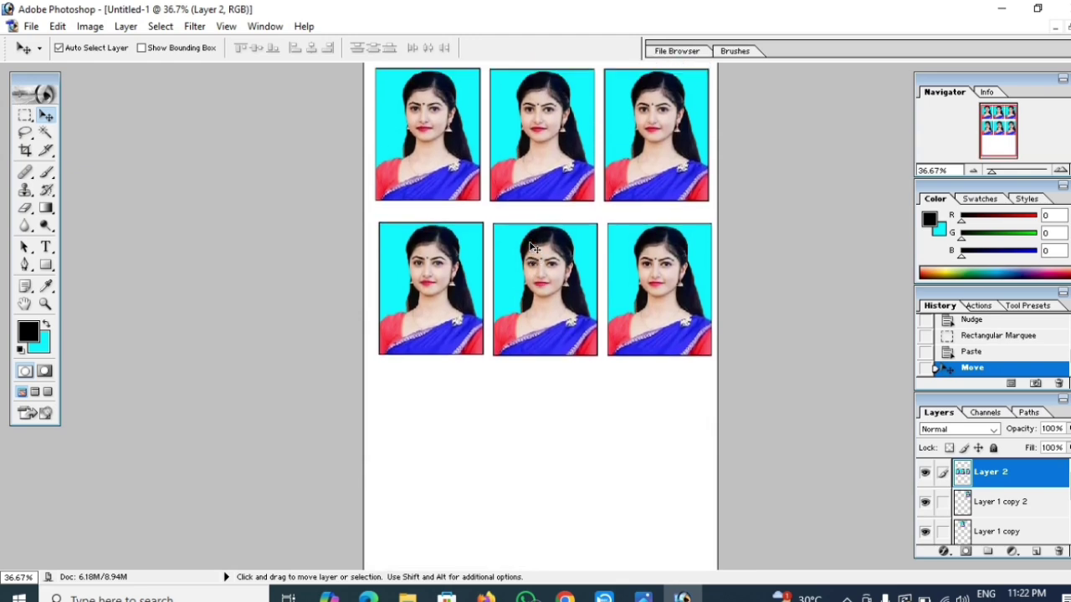
{"action": "scroll", "coordinate": [532, 248], "scroll_direction": "down", "scroll_amount": 1}
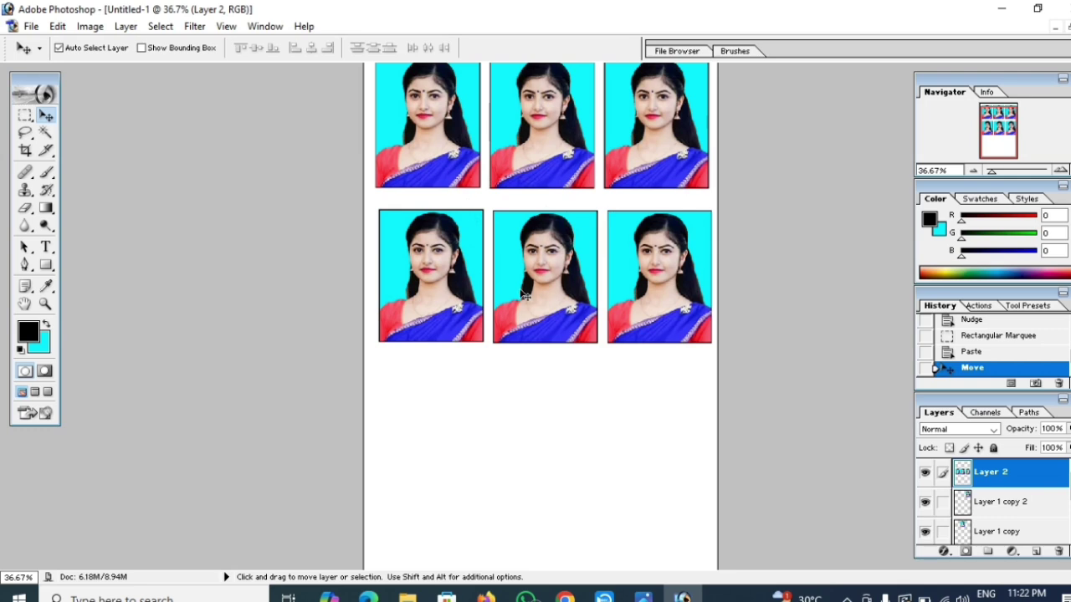
Step: Alt+Shift-drag a third row below the second, nudge it right, and open Print
{"action": "key", "text": "shift+alt"}
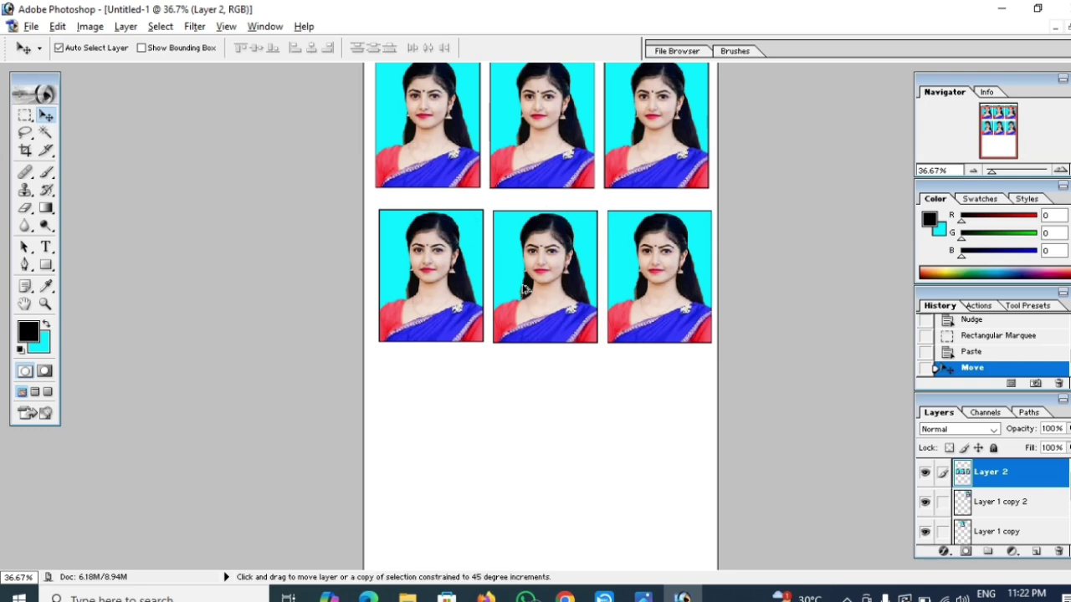
{"action": "left_click_drag", "start_coordinate": [525, 288], "coordinate": [512, 452]}
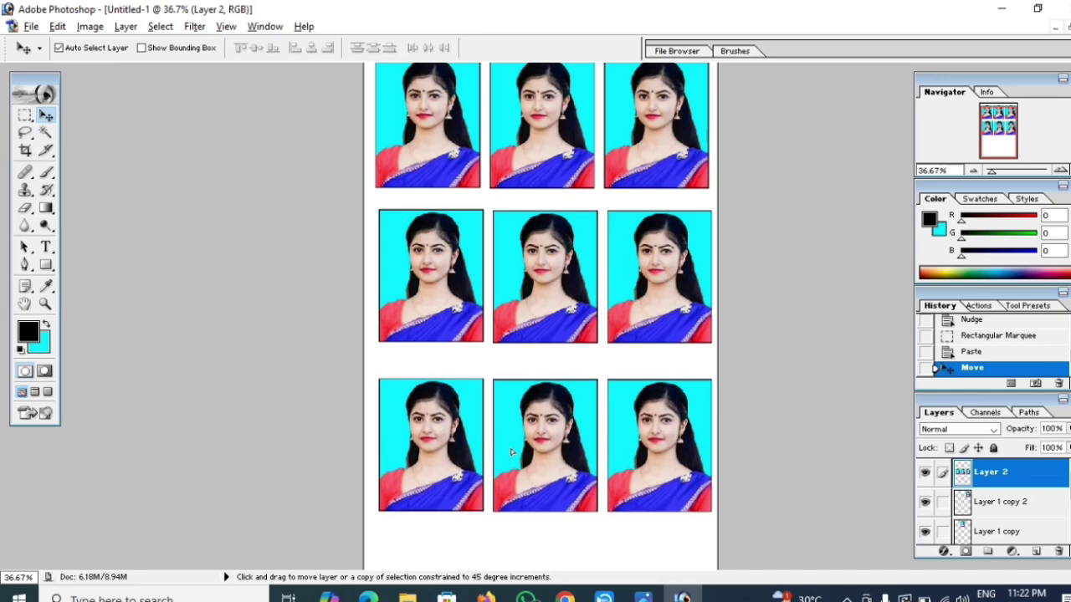
{"action": "left_click_drag", "start_coordinate": [511, 452], "coordinate": [517, 433]}
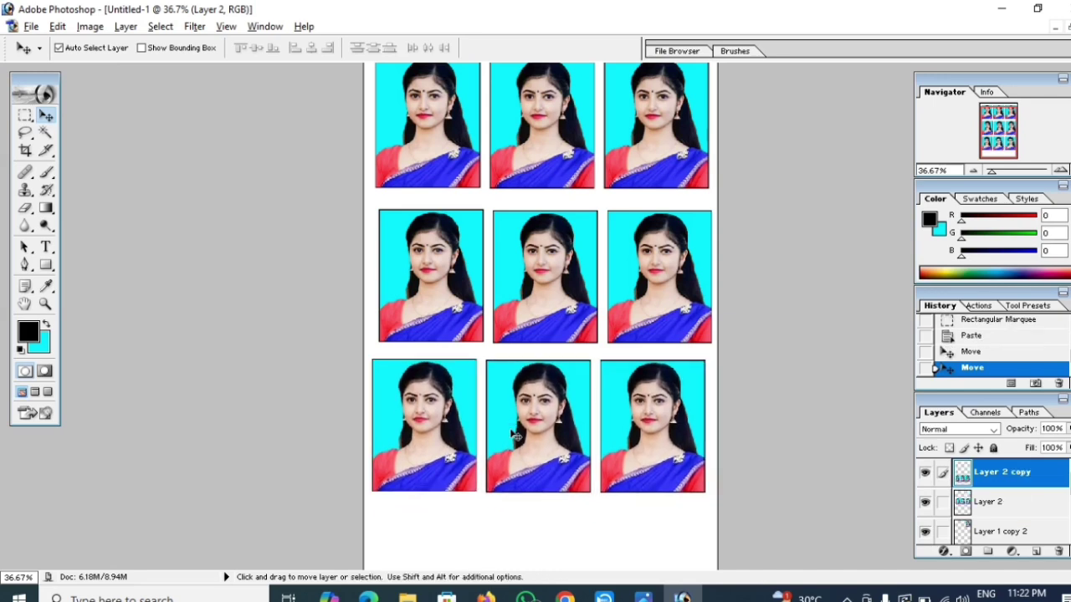
{"action": "key", "text": "Right"}
{"action": "key", "text": "Right"}
{"action": "key", "text": "Right"}
{"action": "key", "text": "Right"}
{"action": "key", "text": "Right"}
{"action": "key", "text": "Right"}
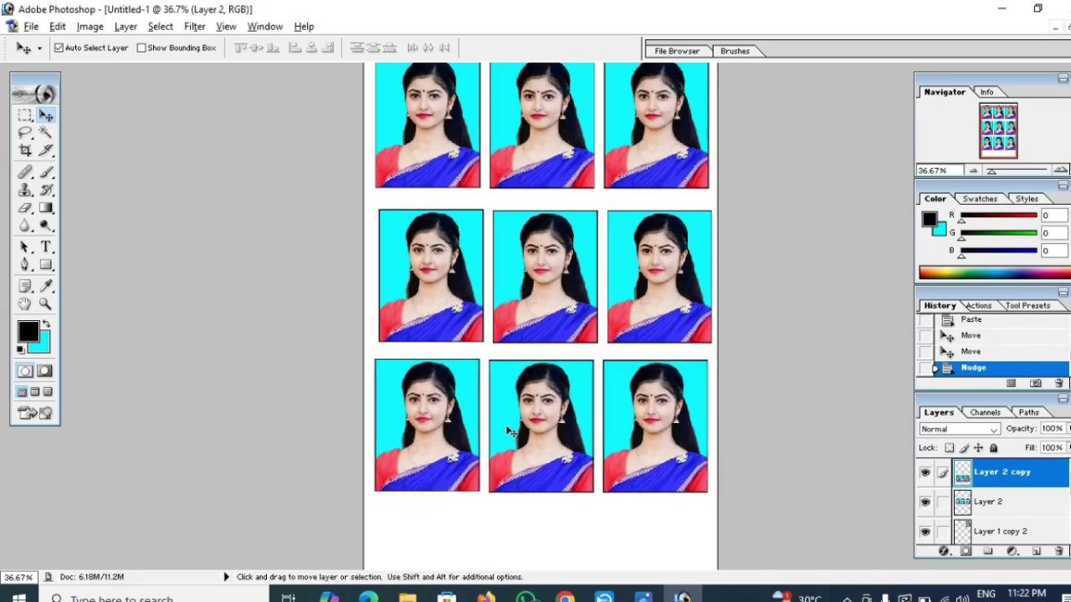
{"action": "key", "text": "Right"}
{"action": "key", "text": "Right"}
{"action": "key", "text": "Right"}
{"action": "key", "text": "Right"}
{"action": "key", "text": "Right"}
{"action": "key", "text": "Right"}
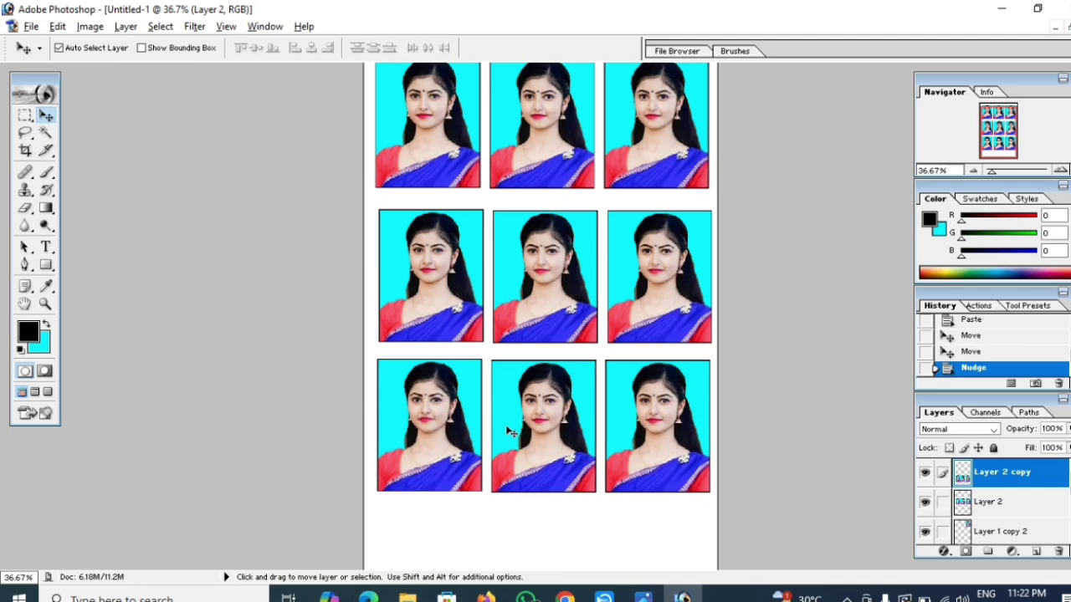
{"action": "scroll", "coordinate": [544, 323], "scroll_direction": "up", "scroll_amount": 1}
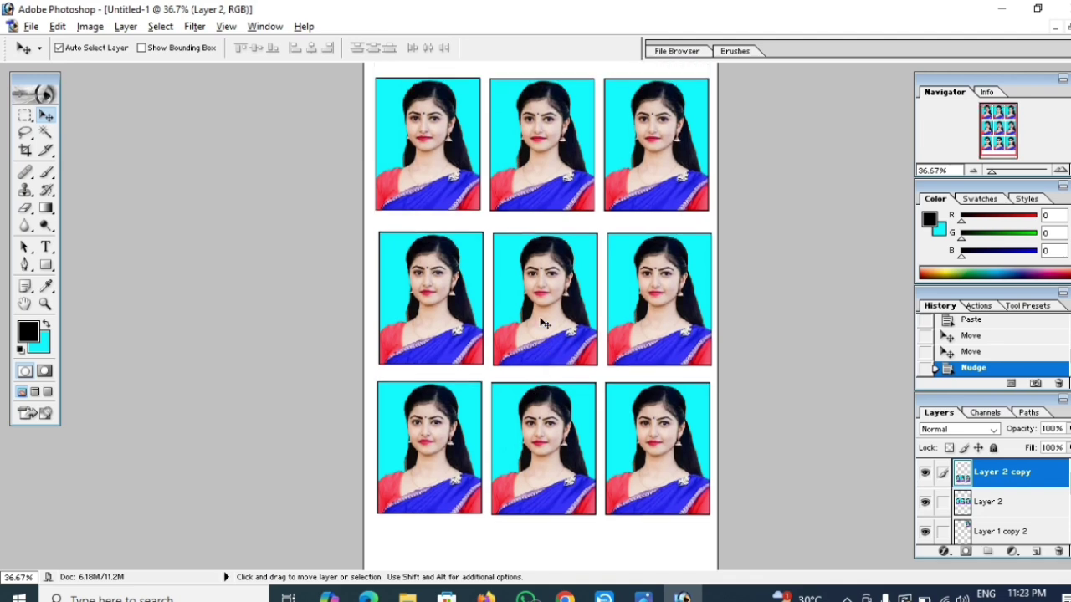
{"action": "key", "text": "ctrl+p"}
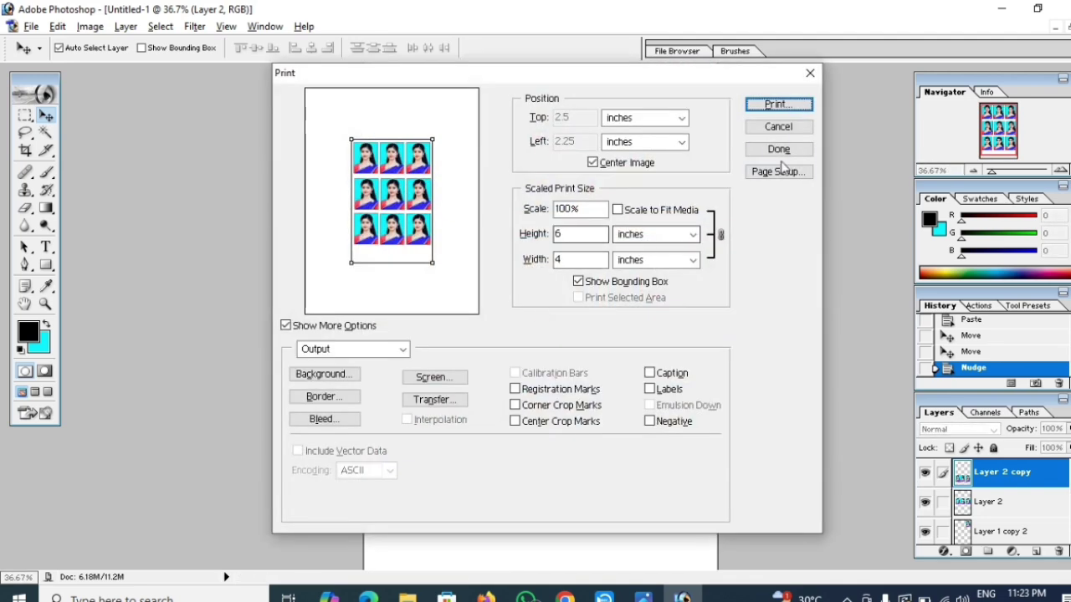
Step: Continue to the system print dialog with Microsoft Print to PDF and open its Properties
{"action": "left_click", "coordinate": [783, 104]}
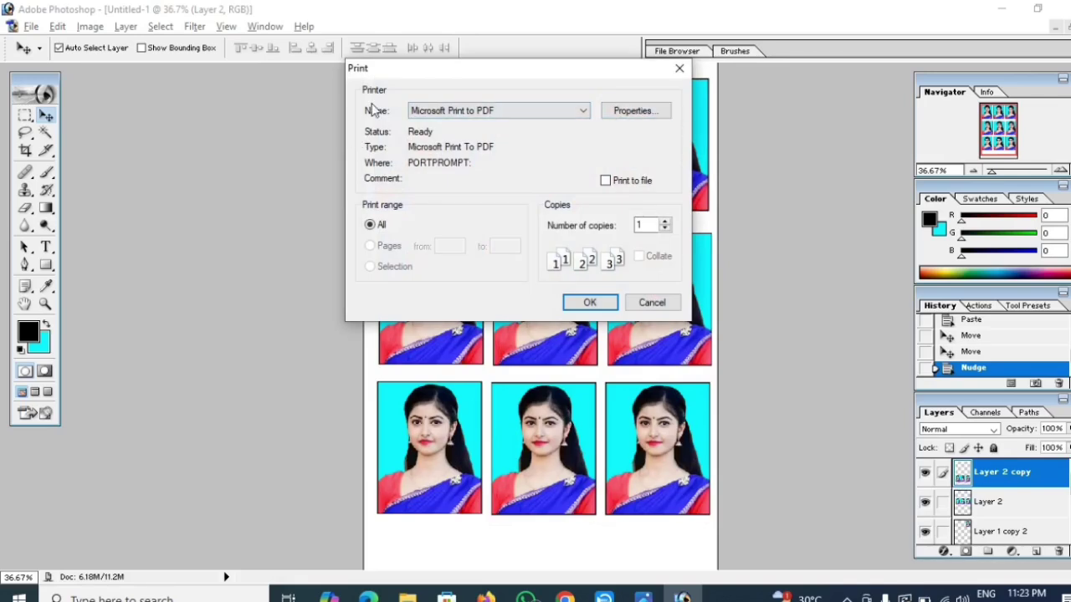
{"action": "left_click", "coordinate": [495, 113]}
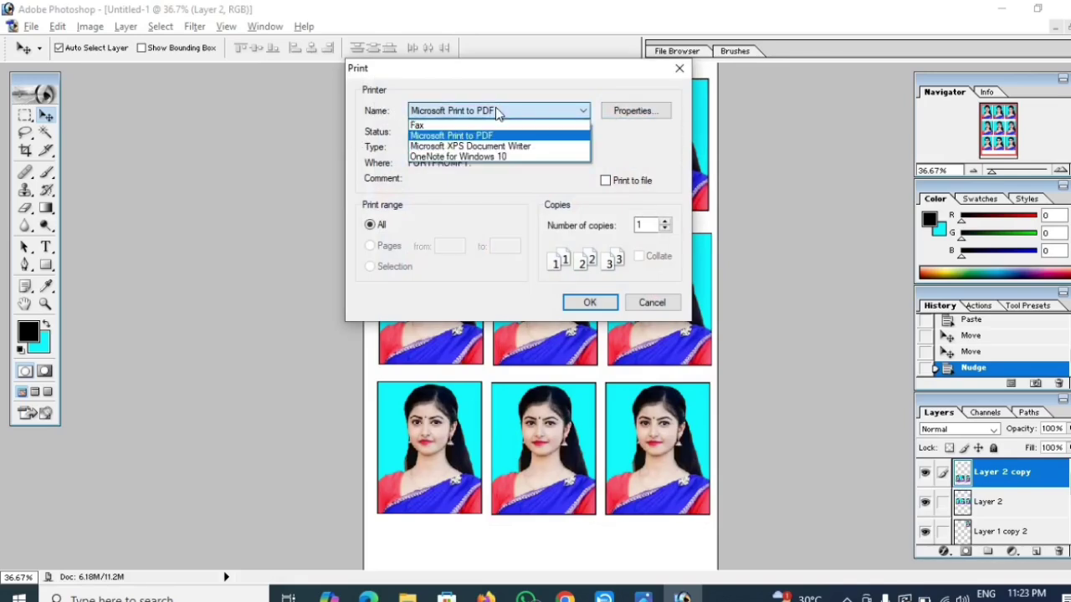
{"action": "left_click", "coordinate": [495, 195]}
{"action": "left_click", "coordinate": [636, 117]}
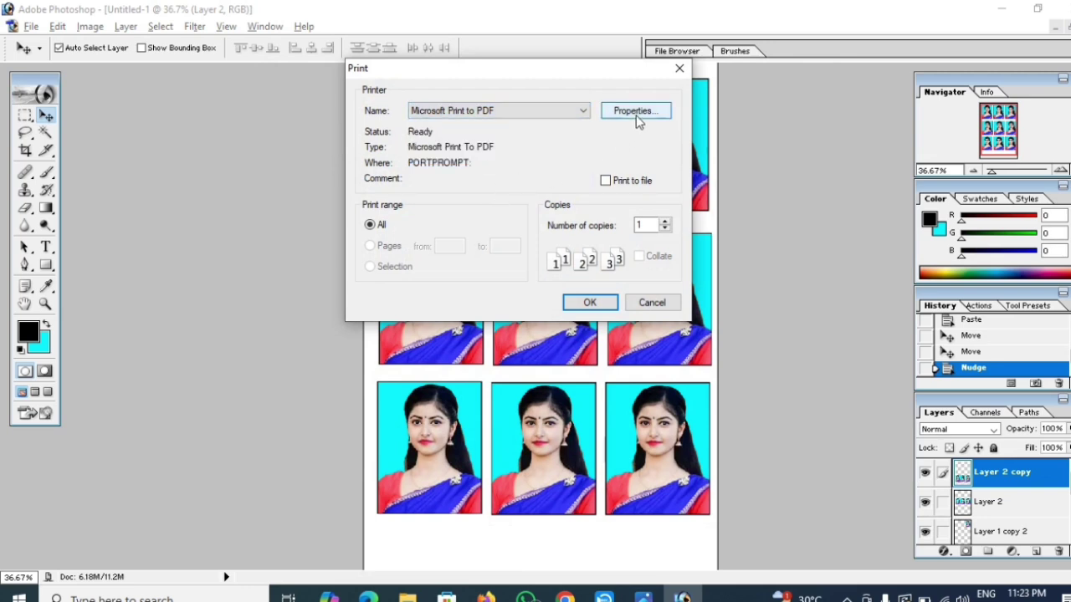